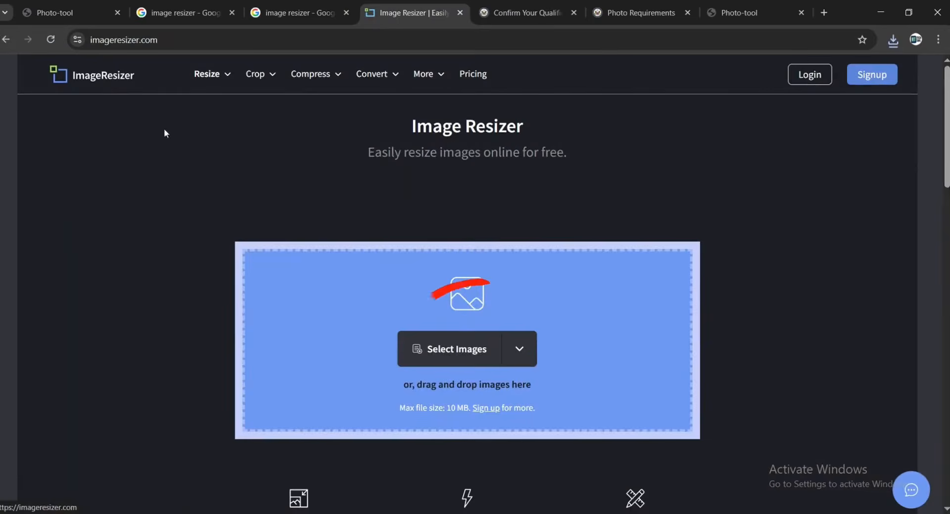
# Upload the portrait photo 6b7ed698713c09ad9e6afc7dcb996a09 from the Pictures folder to the image resizer
pyautogui.click(435, 352)
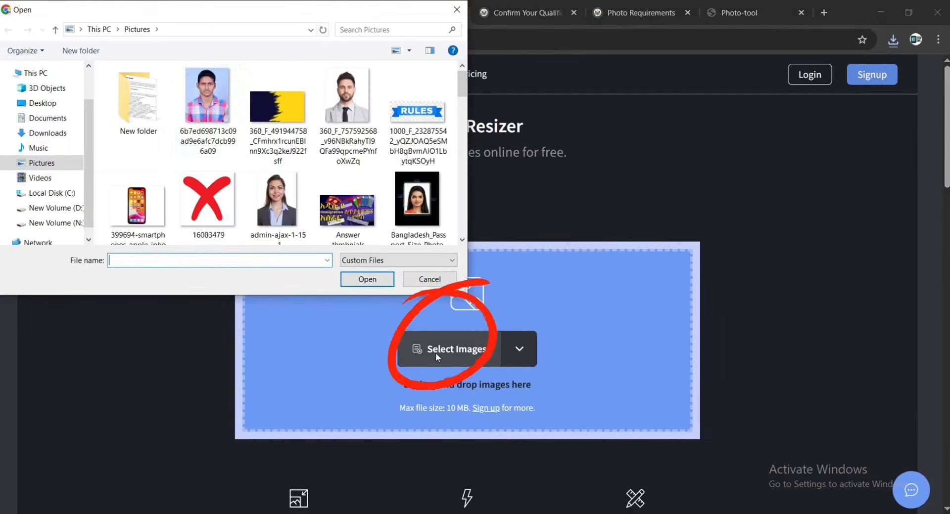
pyautogui.click(206, 106)
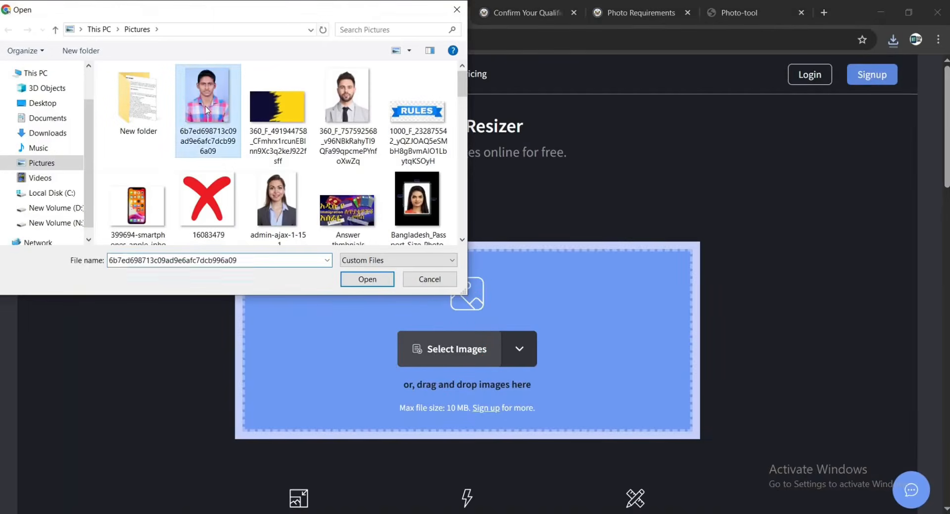
pyautogui.click(367, 279)
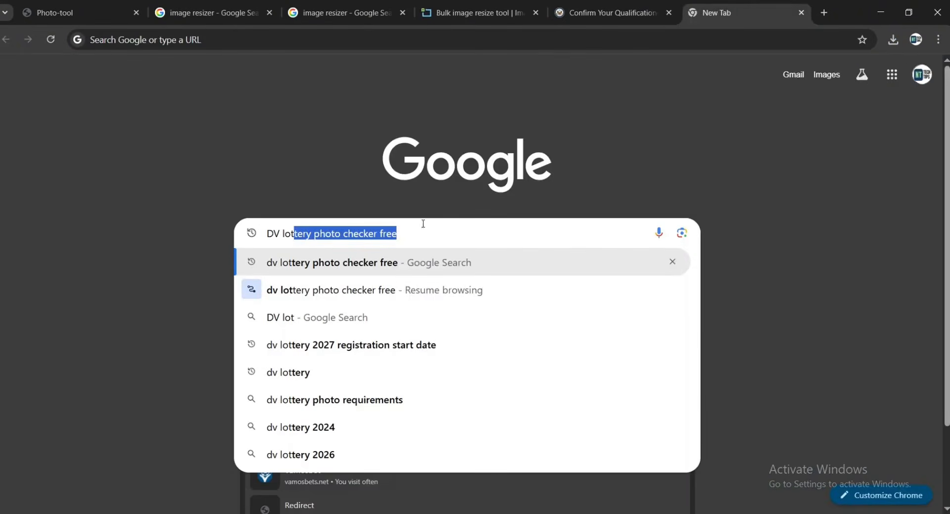
# Search Google for "dv lottery photo requirements" and open the U.S. Department of State's Photo Requirements page
pyautogui.press('End')
pyautogui.press('BackSpace')
pyautogui.press('BackSpace')
pyautogui.press('BackSpace')
pyautogui.press('BackSpace')
pyautogui.press('BackSpace')
pyautogui.press('BackSpace')
pyautogui.press('BackSpace')
pyautogui.press('BackSpace')
pyautogui.press('BackSpace')
pyautogui.press('BackSpace')
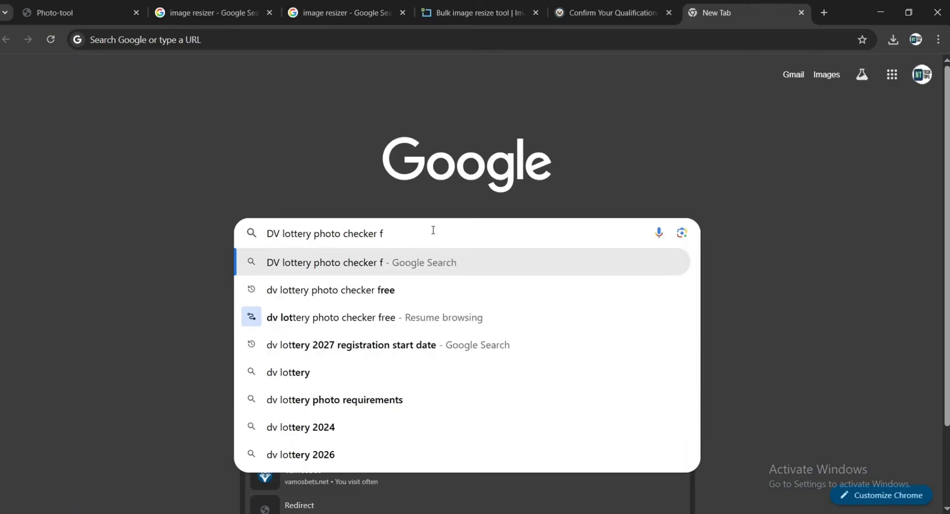
pyautogui.press('BackSpace')
pyautogui.press('BackSpace')
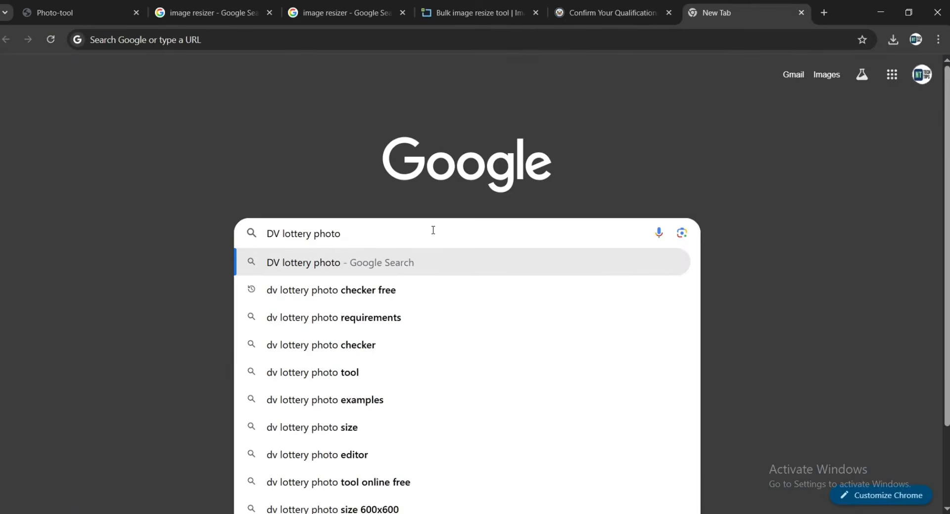
pyautogui.write('re')
pyautogui.click(397, 291)
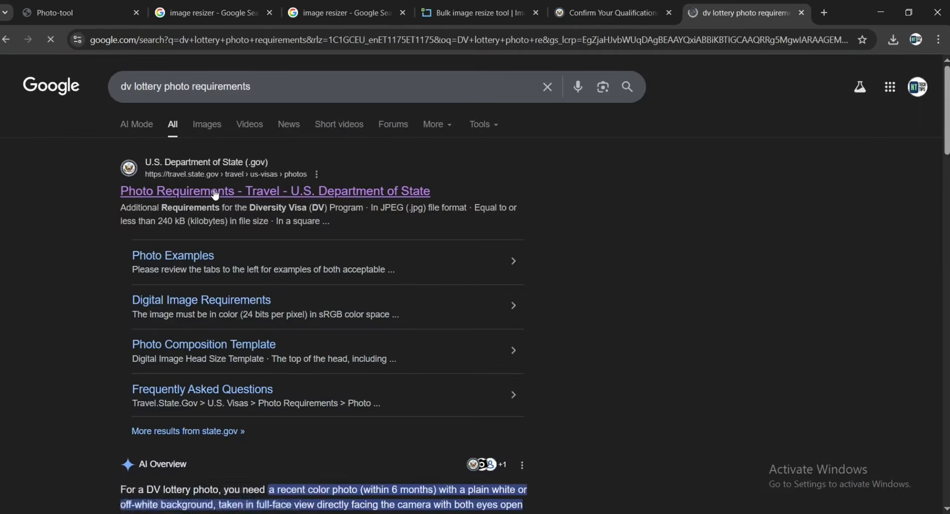
pyautogui.click(214, 194)
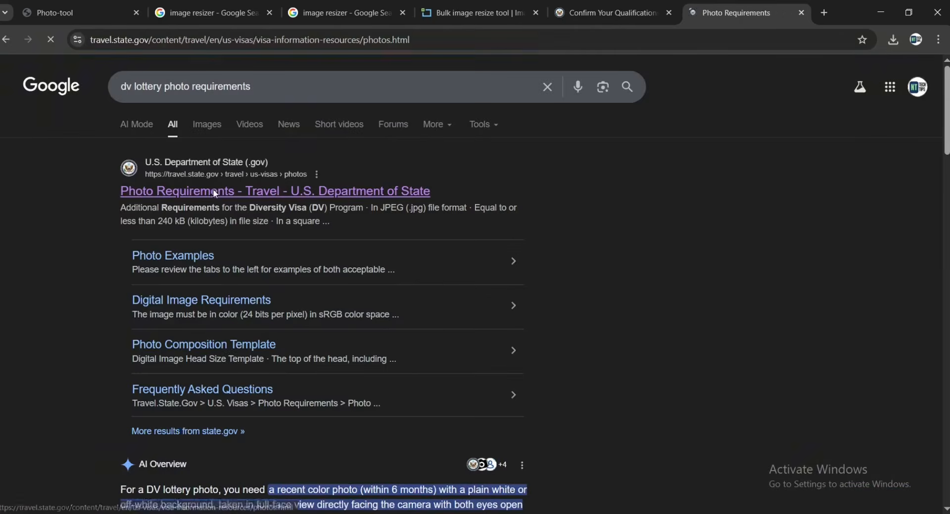
# Review the general photo rules and the digital image requirements for Diversity Visa Program entrants
pyautogui.scroll(-4, 317, 389)
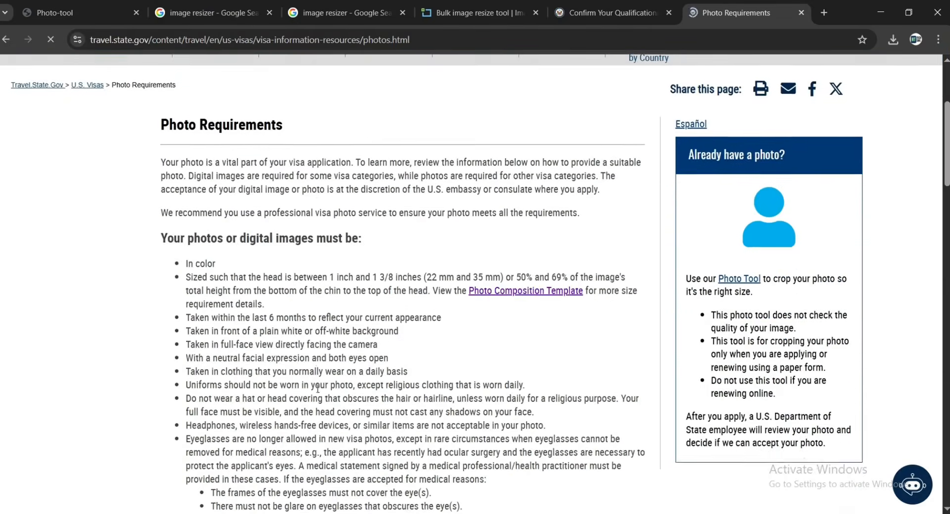
pyautogui.scroll(-2, 317, 389)
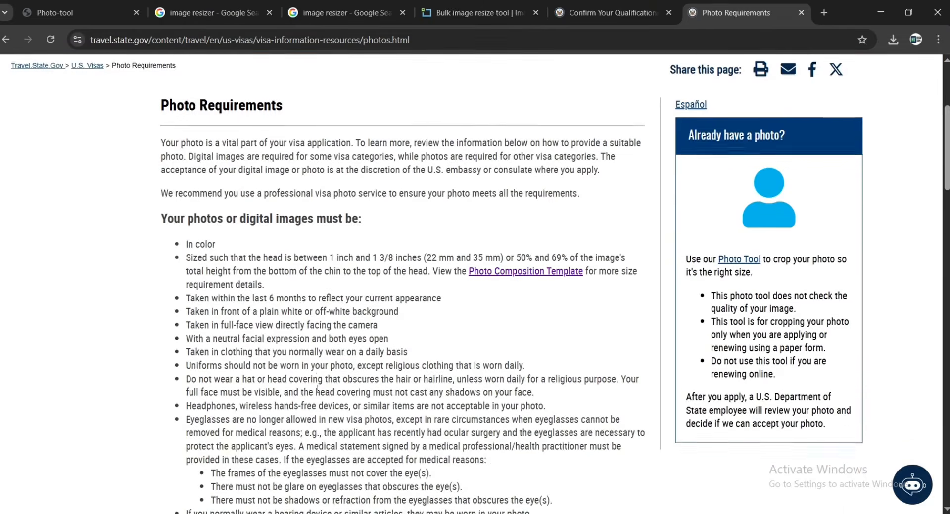
pyautogui.moveTo(185, 163); pyautogui.dragTo(465, 420)
pyautogui.scroll(-12, 276, 232)
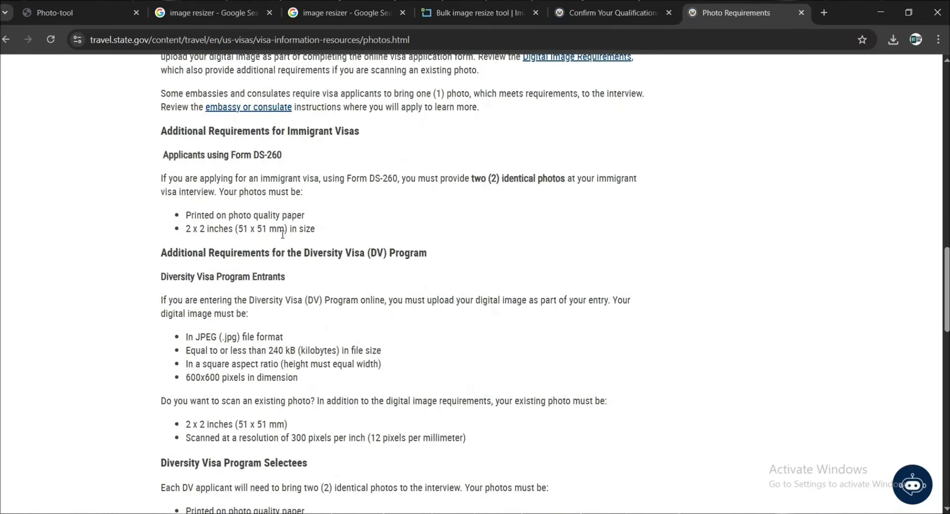
pyautogui.scroll(-3, 282, 234)
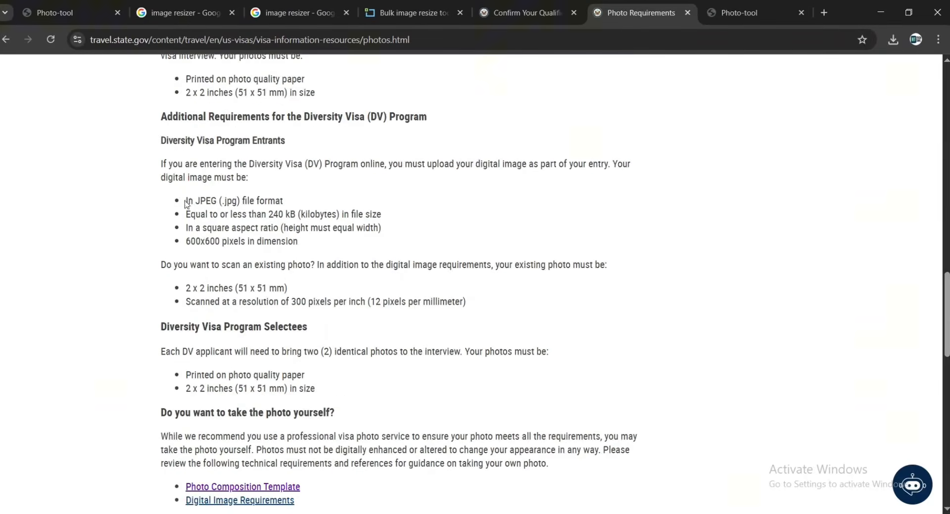
pyautogui.moveTo(187, 203); pyautogui.dragTo(298, 206)
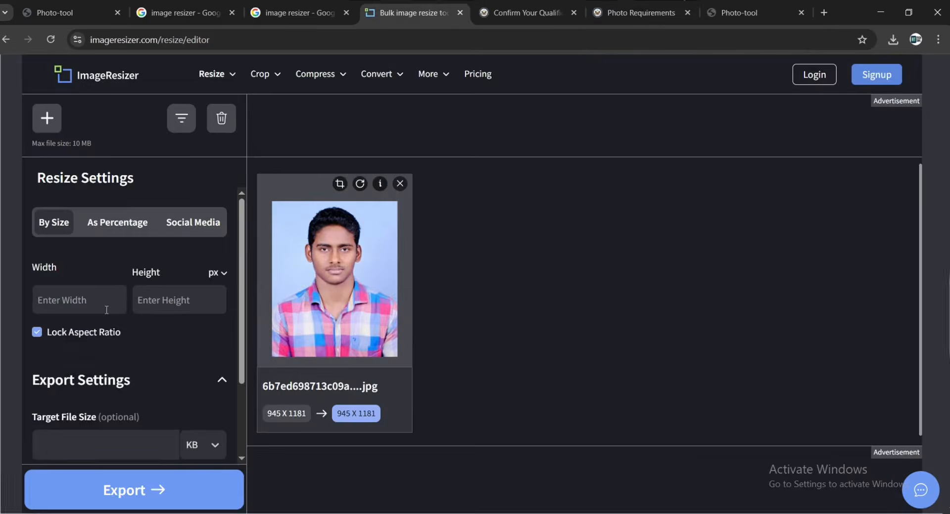
# On the image resizer page, unlock the aspect ratio and set the photo's size to 600 px wide by 600 px high
pyautogui.click(105, 310)
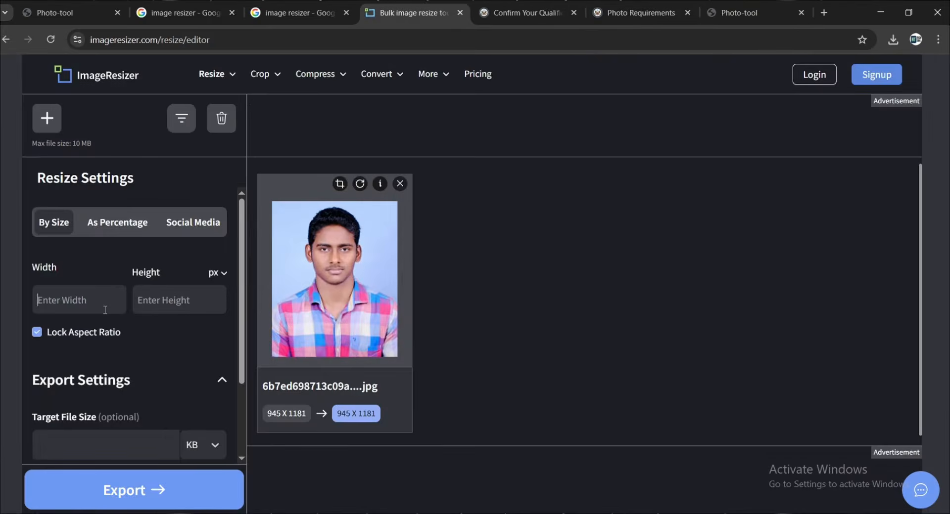
pyautogui.write('6')
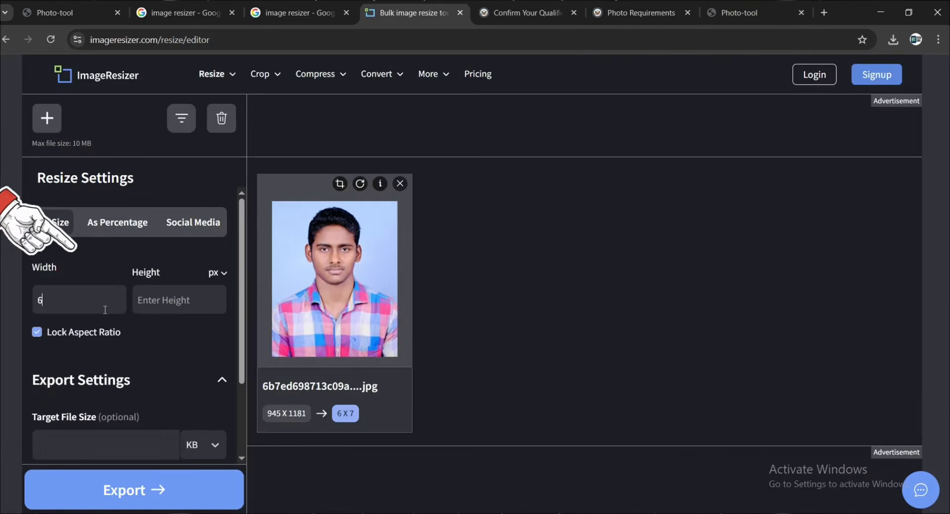
pyautogui.write('00')
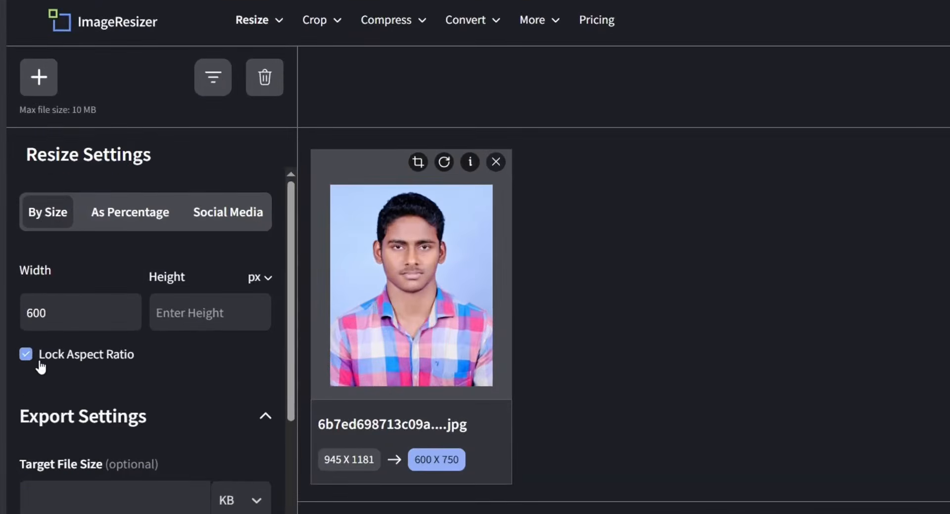
pyautogui.click(27, 358)
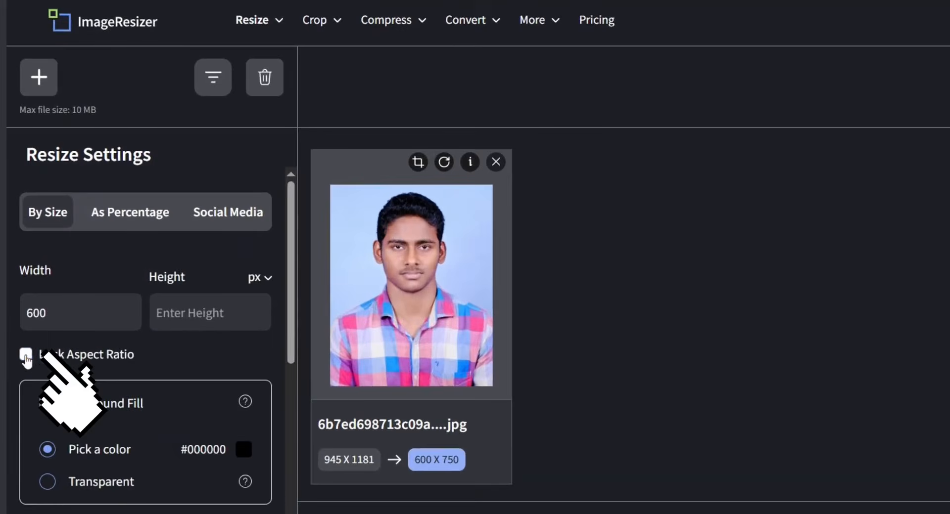
pyautogui.click(177, 309)
pyautogui.write('600')
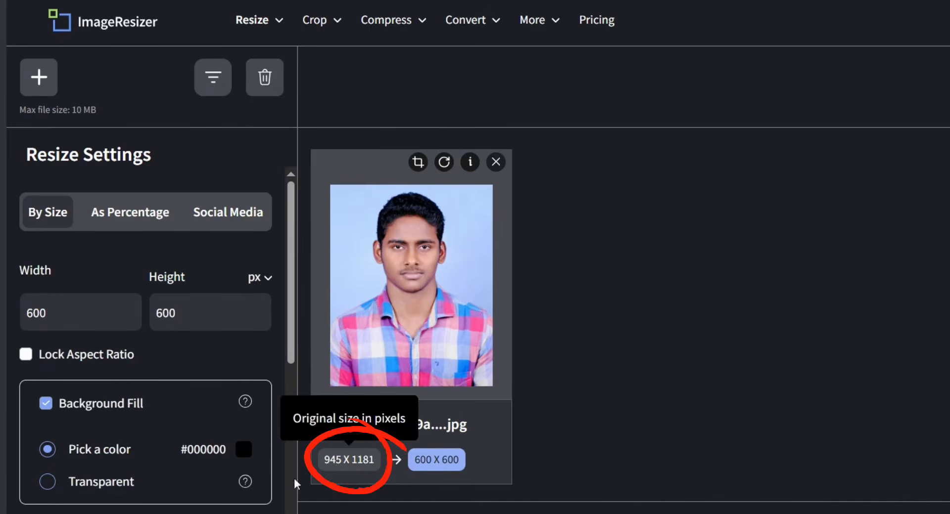
# Set the export format of the resized photo to JPG
pyautogui.scroll(-5, 229, 483)
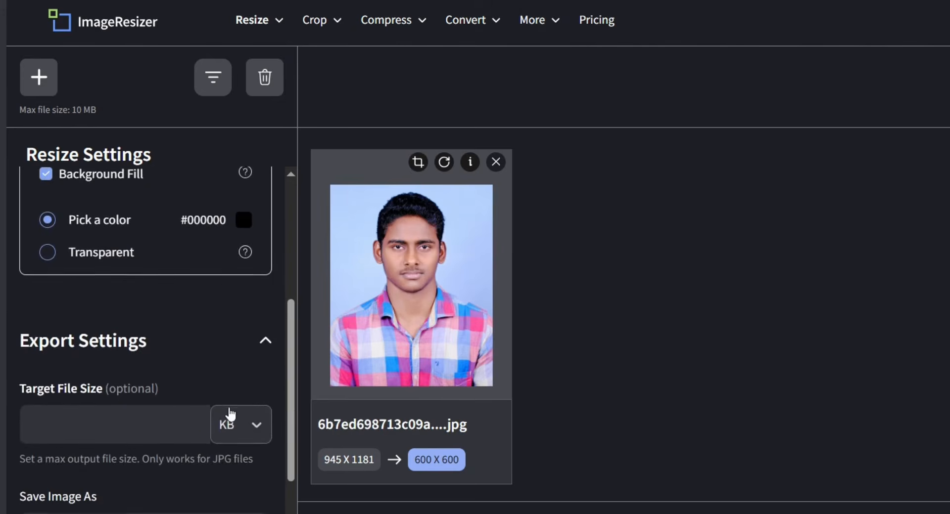
pyautogui.scroll(-1, 231, 415)
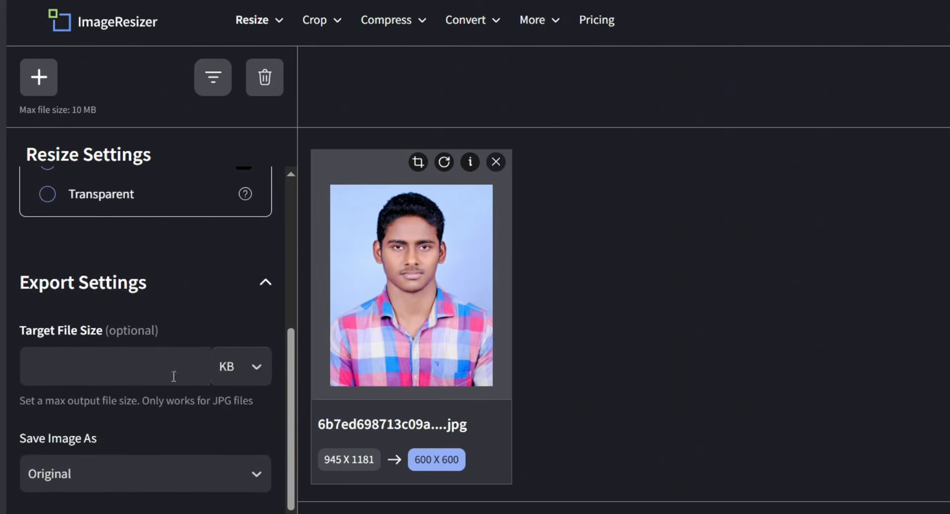
pyautogui.click(134, 480)
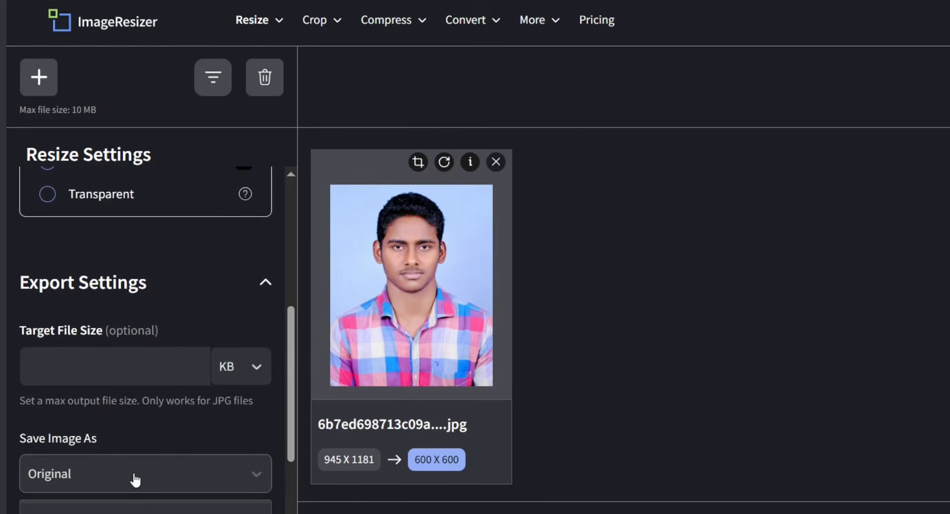
pyautogui.scroll(-2, 151, 374)
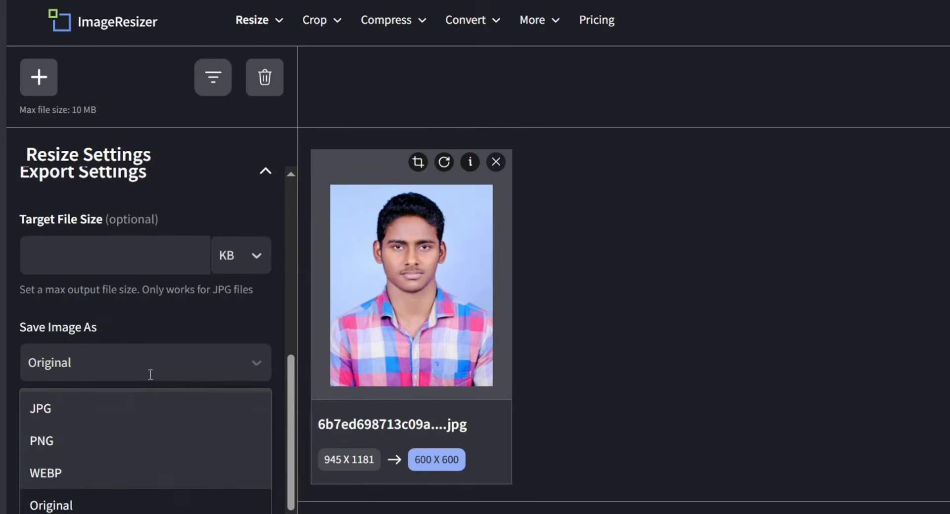
pyautogui.click(46, 401)
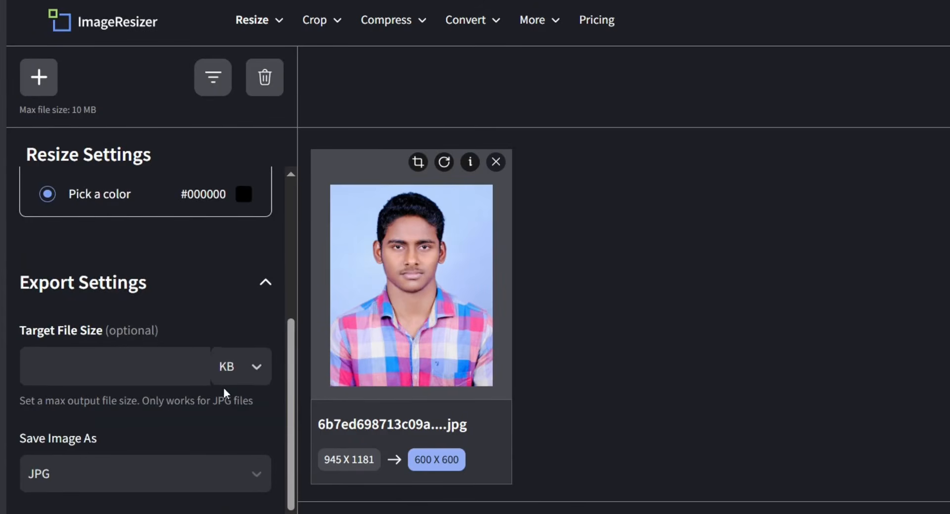
# Check the resize and export settings, export the photo and download the resized image
pyautogui.scroll(3, 246, 376)
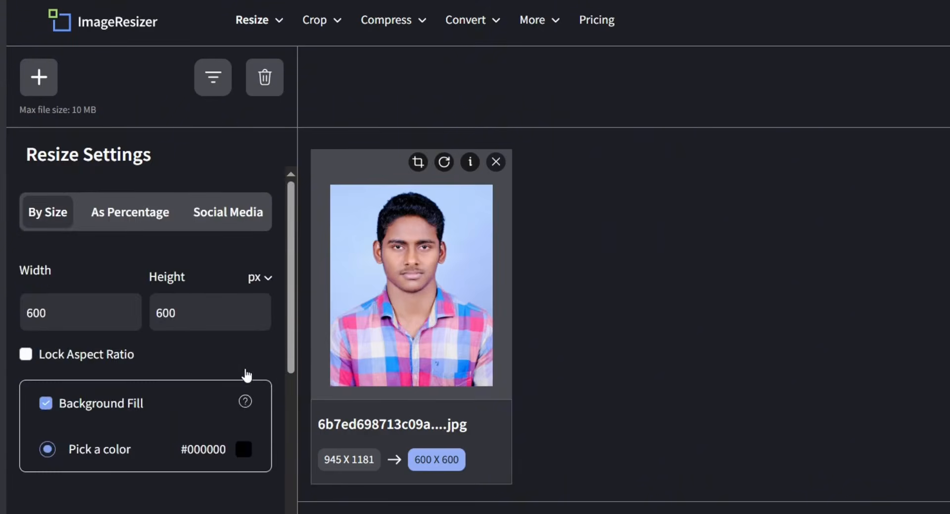
pyautogui.scroll(-3, 135, 356)
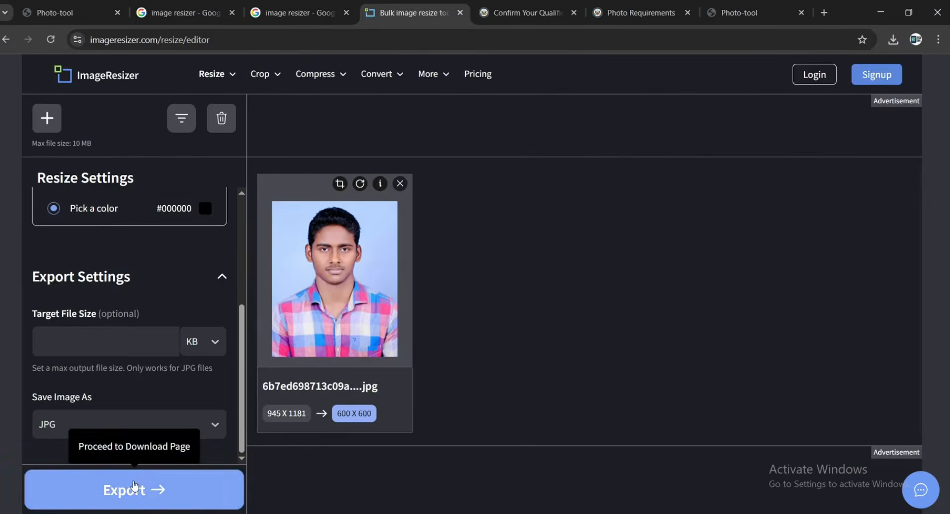
pyautogui.click(133, 487)
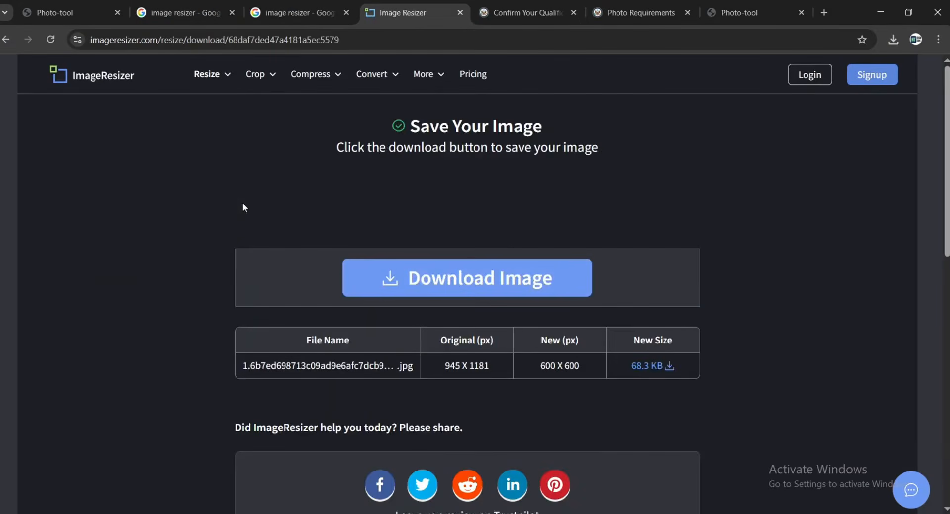
pyautogui.click(514, 287)
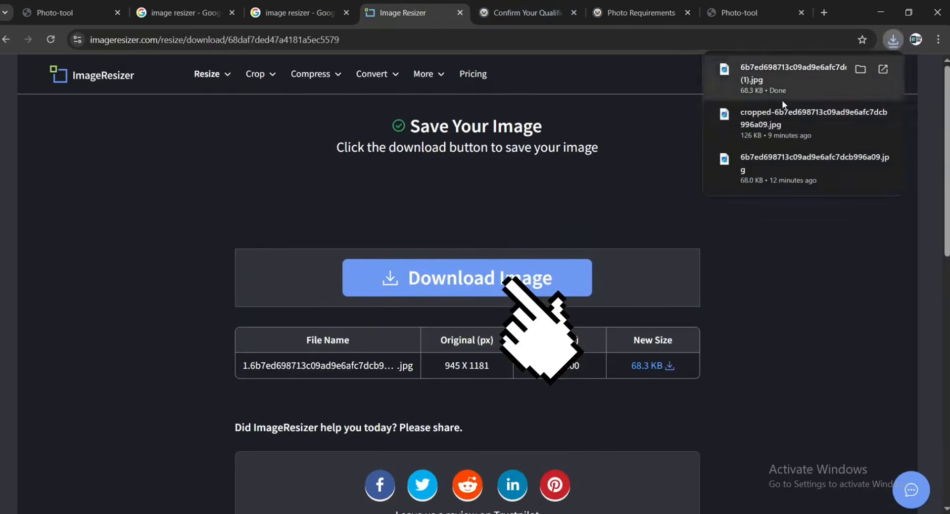
# Open the downloaded resized photo, inspect its edges and background, and close the viewer
pyautogui.click(778, 75)
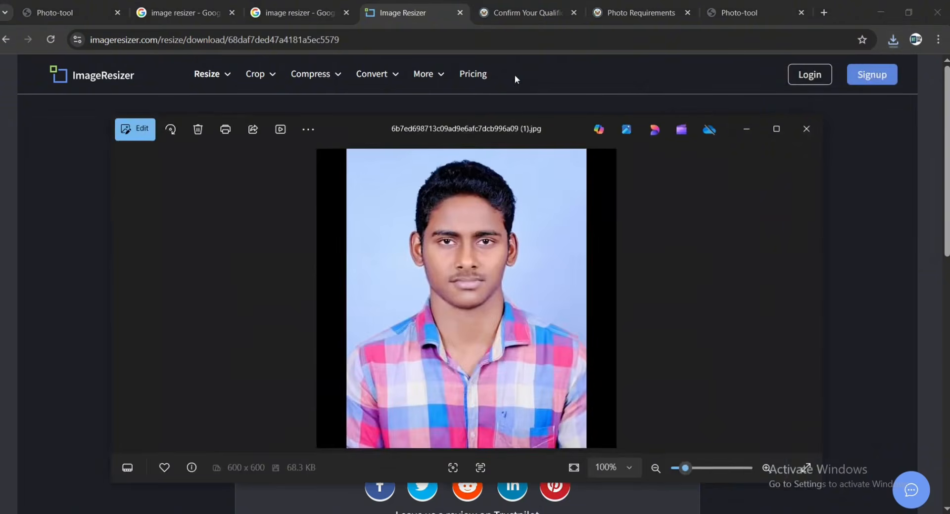
pyautogui.scroll(1, 494, 217)
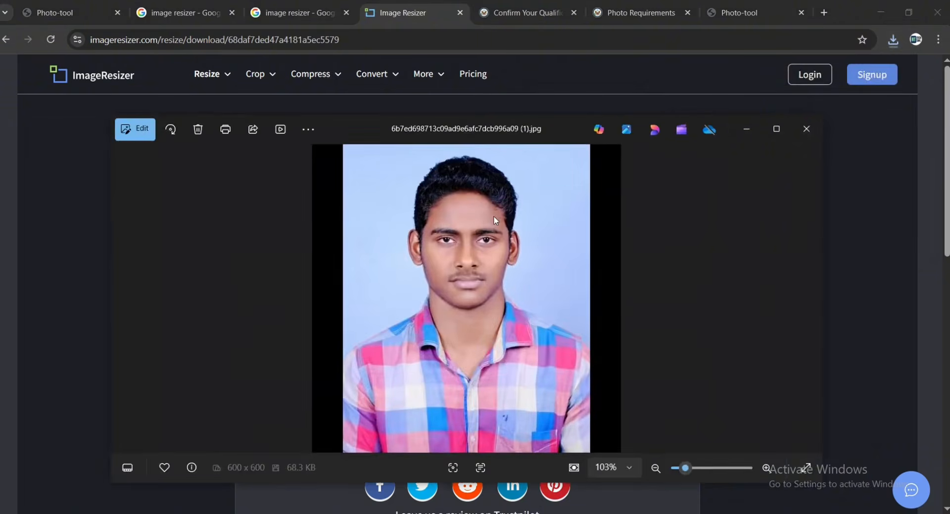
pyautogui.scroll(-1, 494, 217)
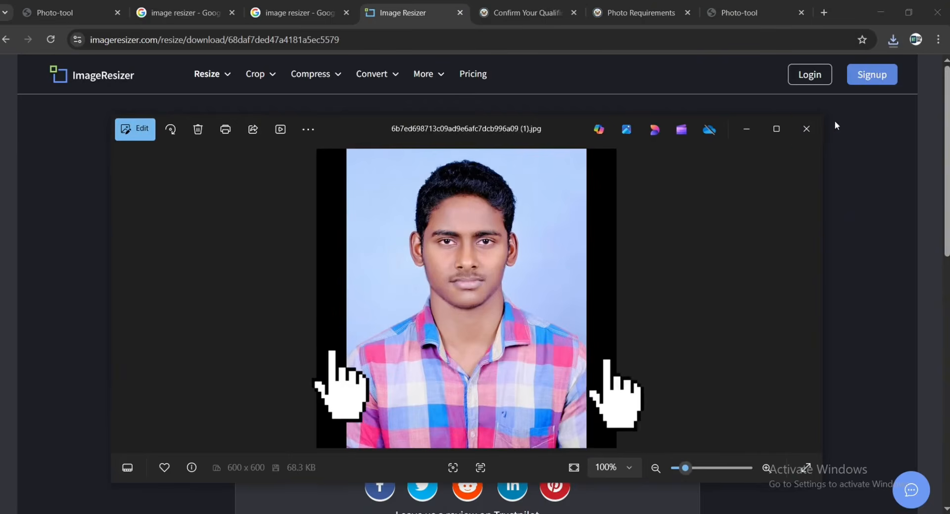
pyautogui.click(795, 139)
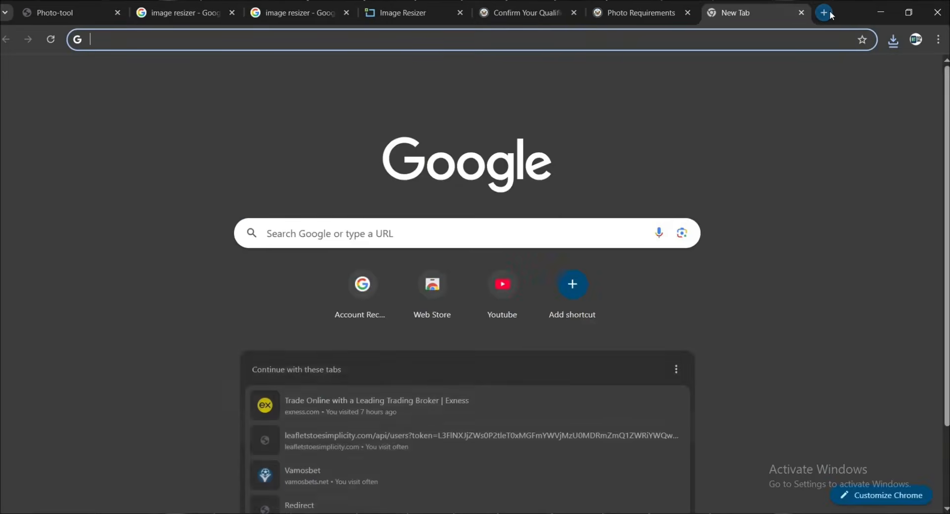
# Search for "background remover" in a new browser tab and open the remove.bg website
pyautogui.write('back')
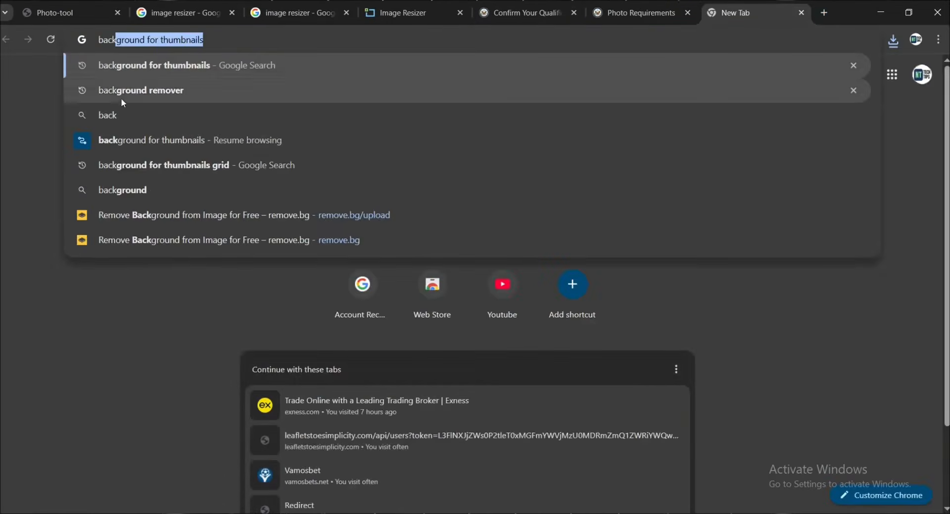
pyautogui.click(121, 97)
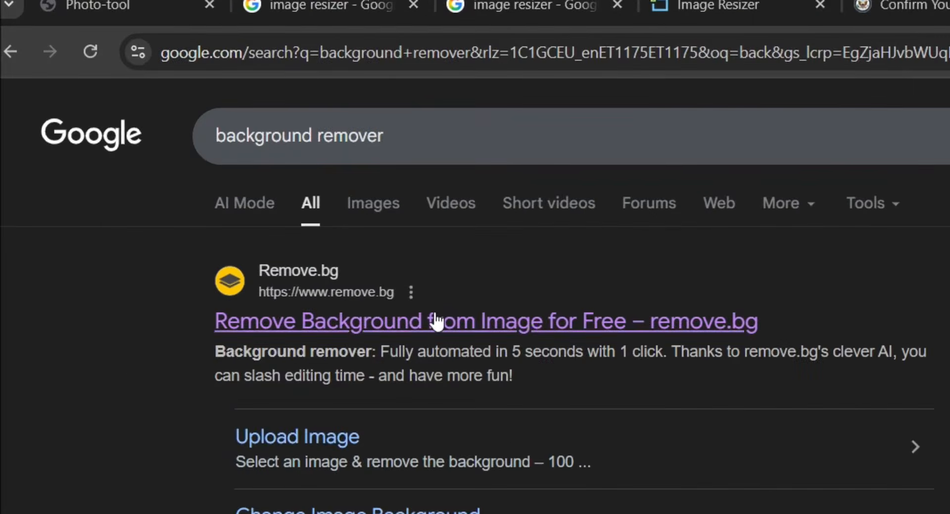
pyautogui.click(435, 322)
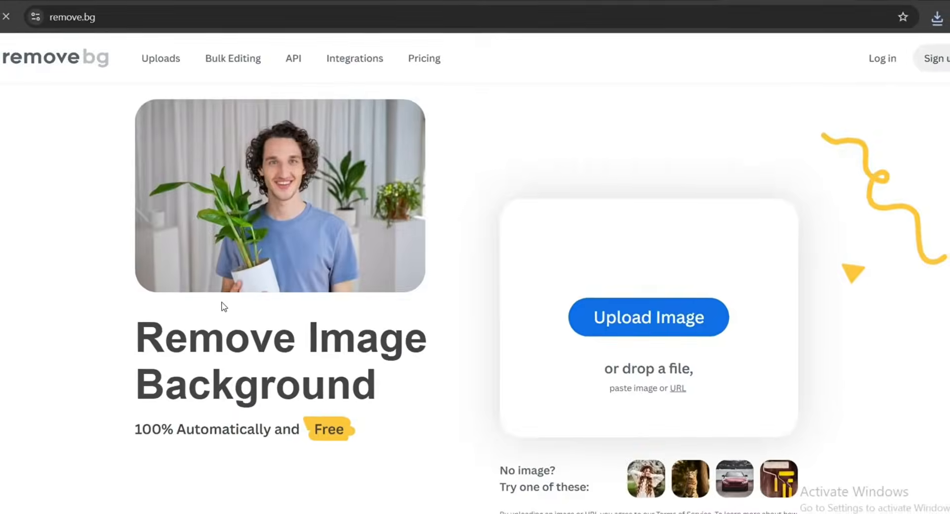
# Upload the resized photo "6b7ed698713c09ad9e6afc7dcb996a09 (1)" from the Downloads folder to remove its background
pyautogui.click(641, 319)
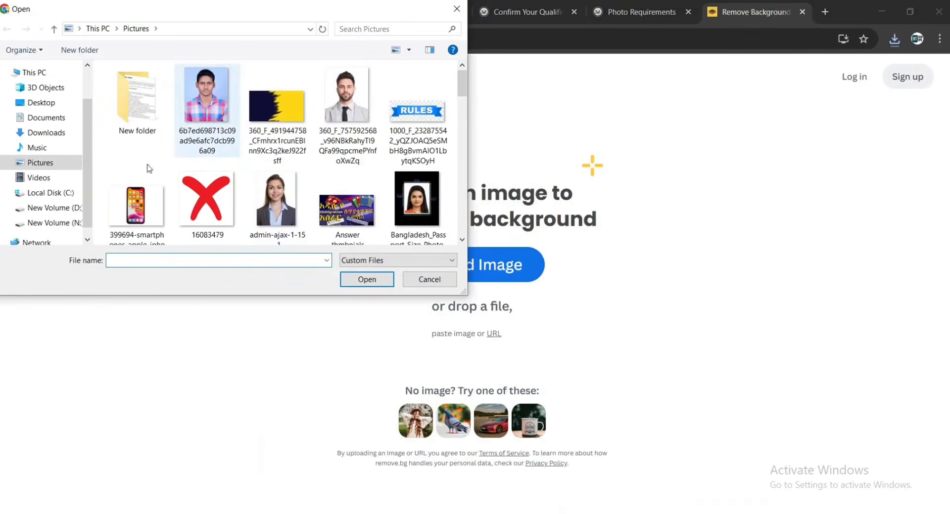
pyautogui.click(38, 133)
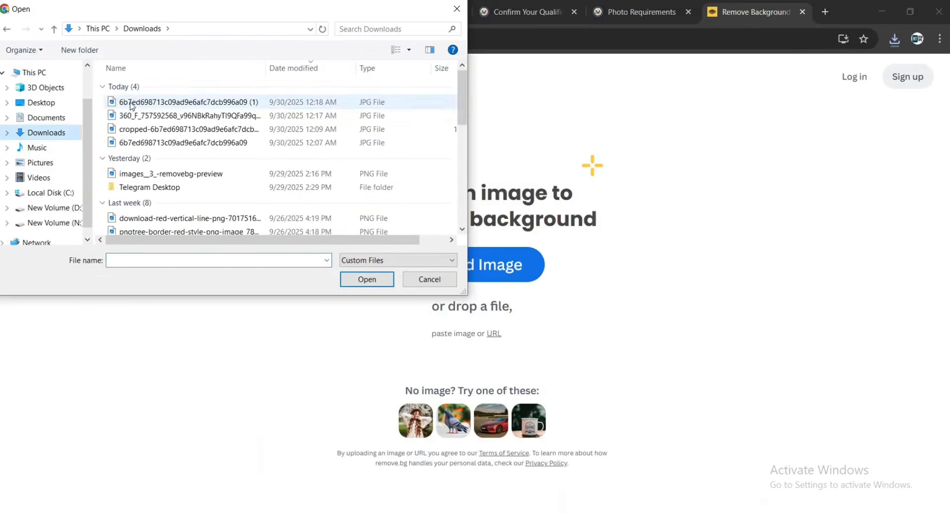
pyautogui.doubleClick(131, 104)
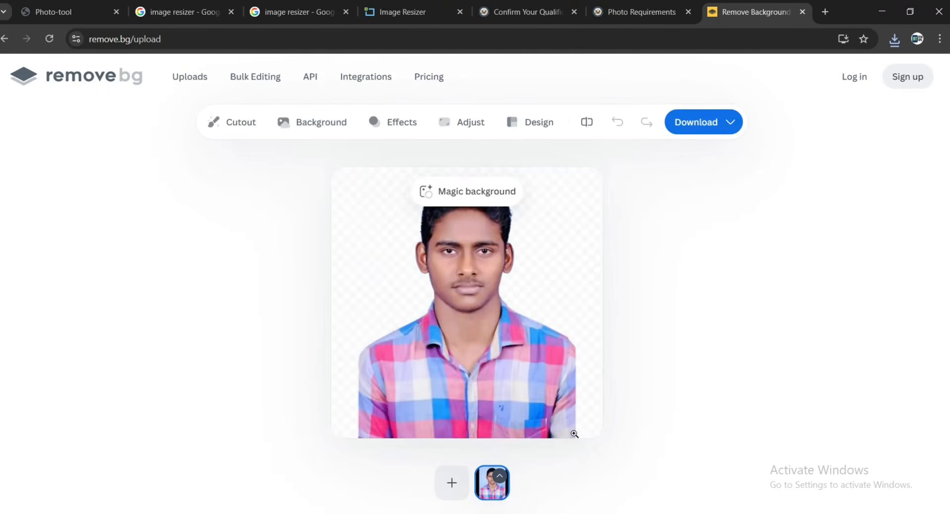
# Try the icy sea image as the portrait's background, and replace it with solid white
pyautogui.click(318, 124)
pyautogui.scroll(-2, 603, 367)
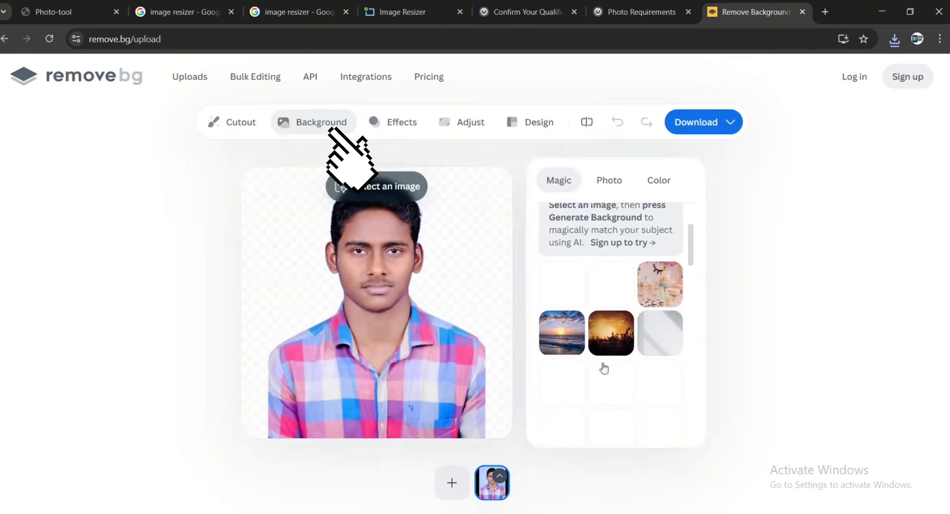
pyautogui.scroll(-7, 603, 368)
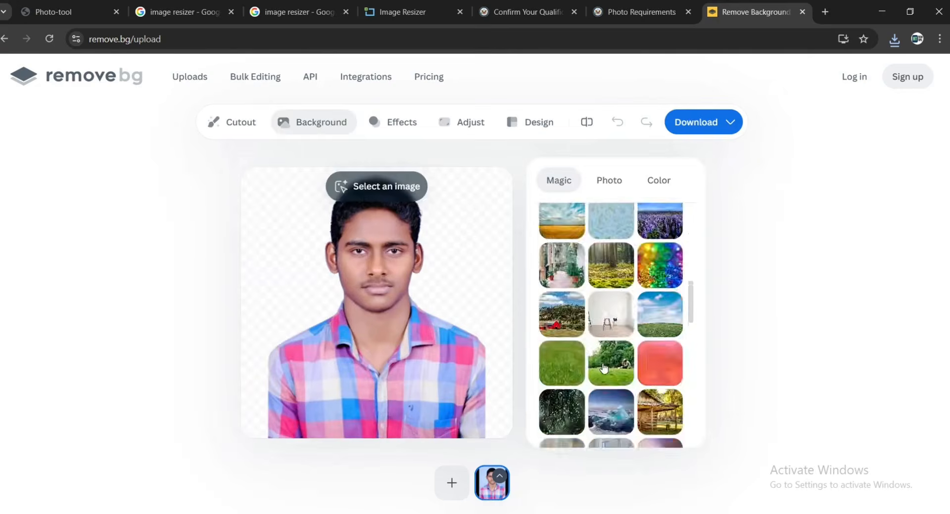
pyautogui.click(596, 426)
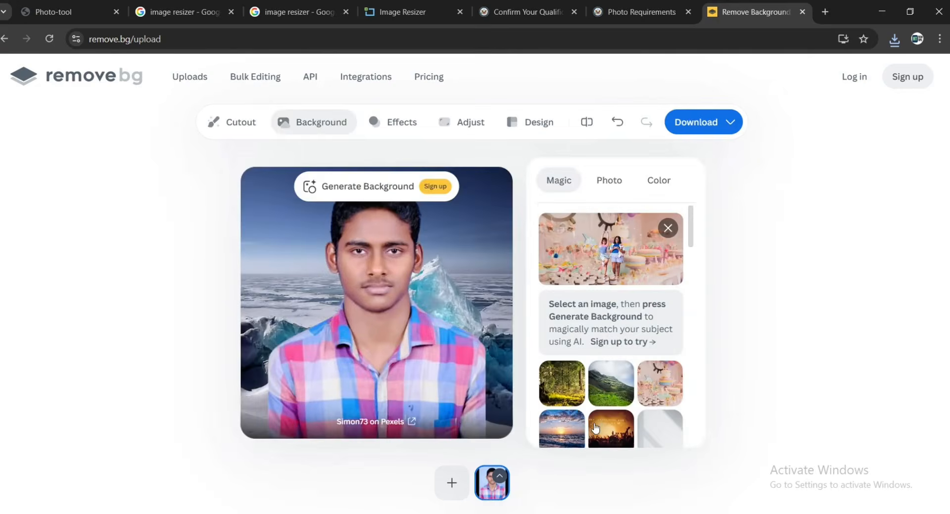
pyautogui.click(665, 184)
pyautogui.click(653, 246)
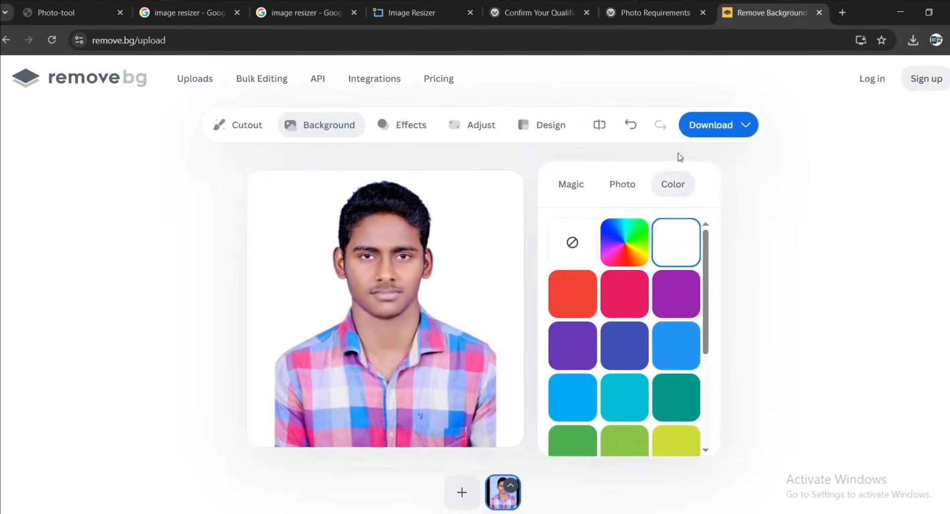
# Download the free 500 x 500 preview of the white-background portrait and open the file to inspect it
pyautogui.click(708, 135)
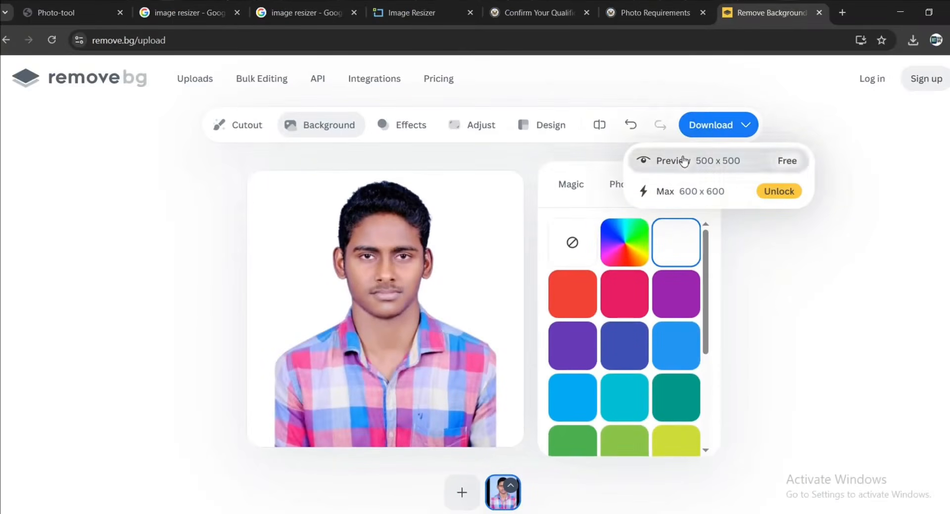
pyautogui.click(683, 161)
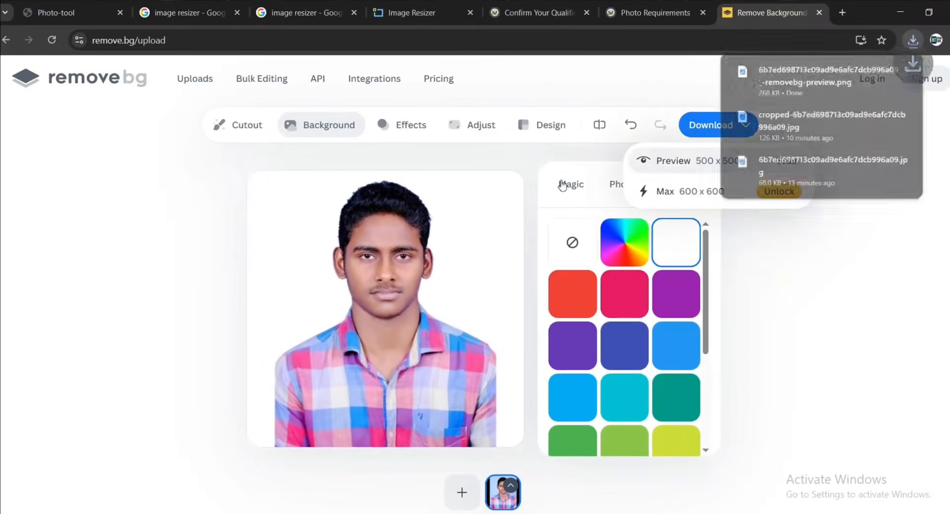
pyautogui.click(749, 77)
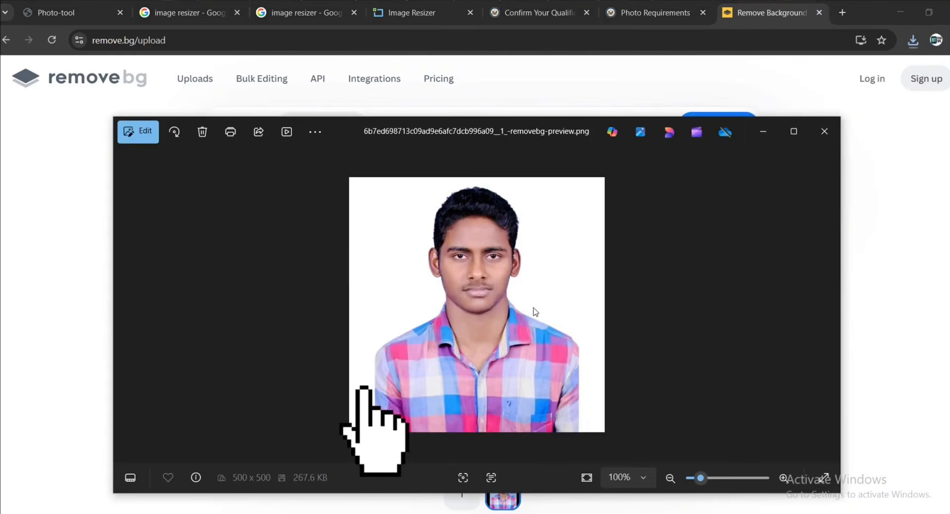
pyautogui.scroll(1, 536, 312)
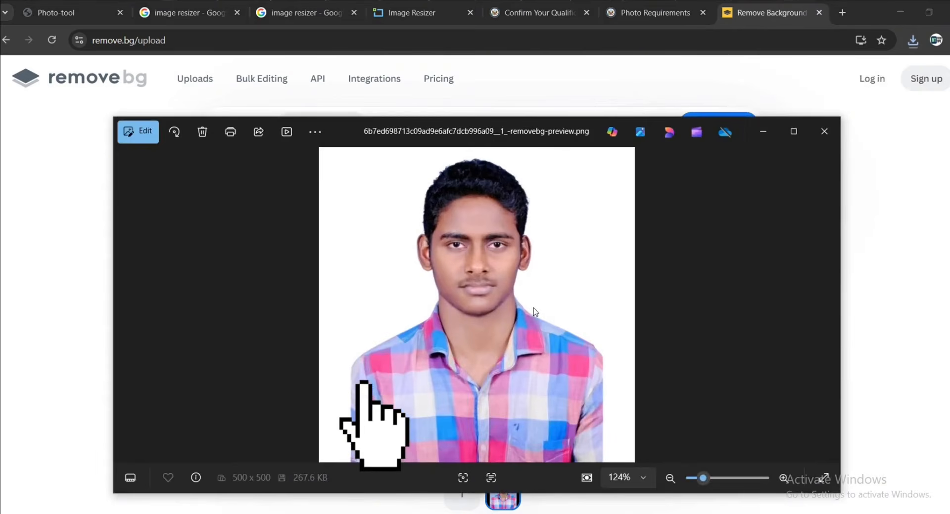
pyautogui.hotkey('ctrl', '-')
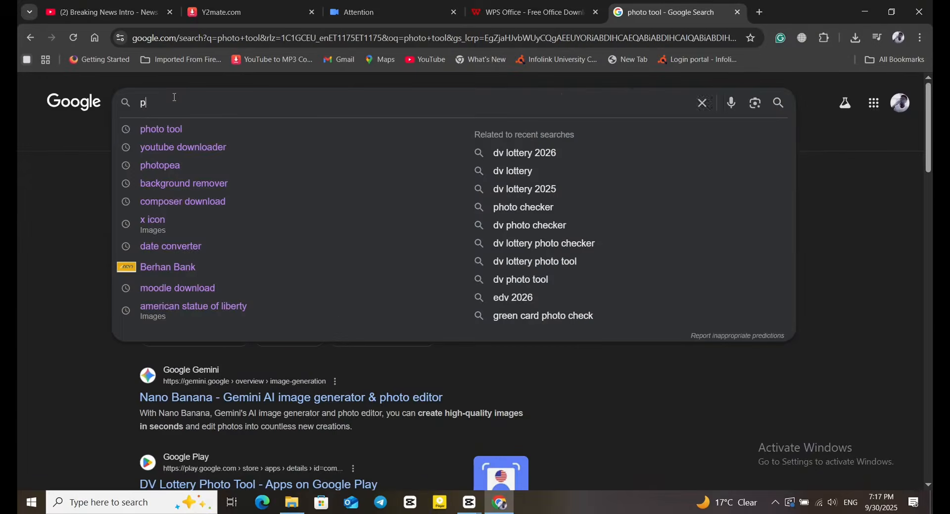
# Search Google for "photo" and open the U.S. Department of State Photo-tool page
pyautogui.write('hoto')
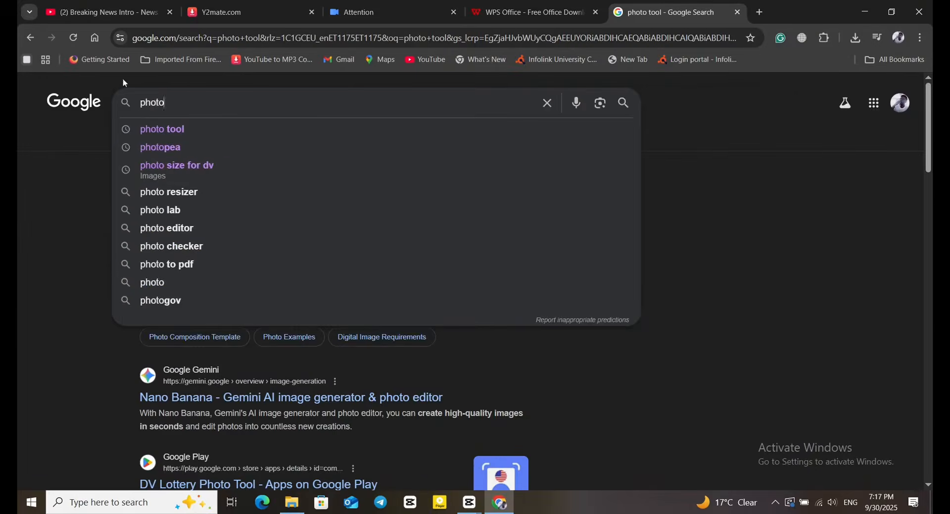
pyautogui.press('Return')
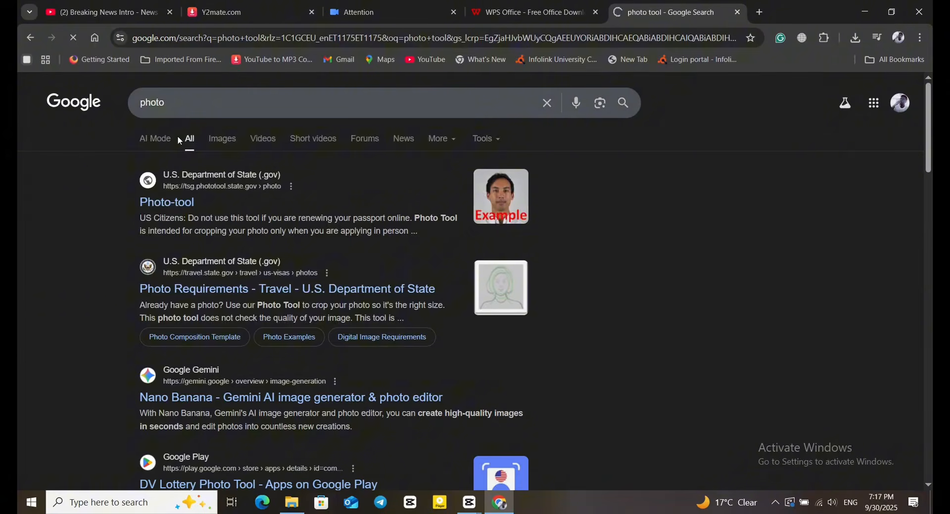
pyautogui.click(167, 204)
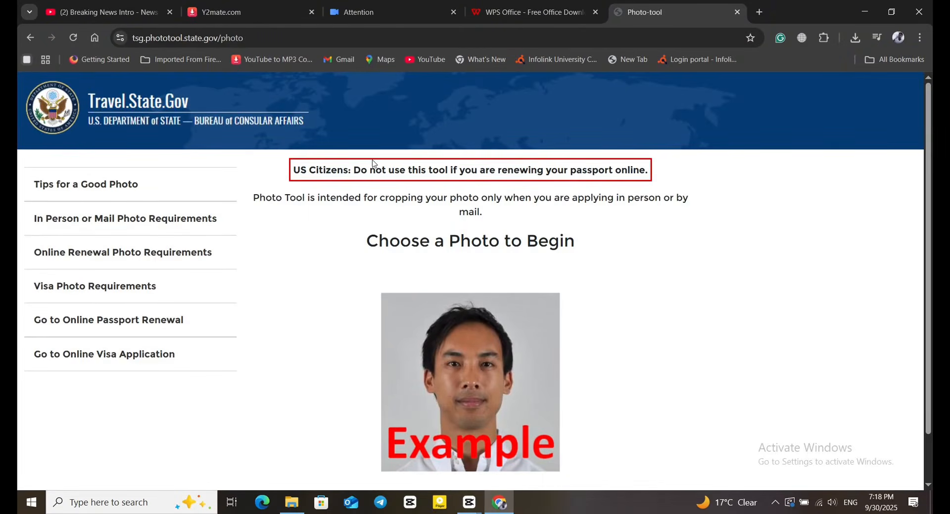
# Review the Photo Tool page and load the portrait "6b7ed698713c09ad9e6afc7dcb996a09" from the Pictures folder
pyautogui.scroll(-1, 373, 167)
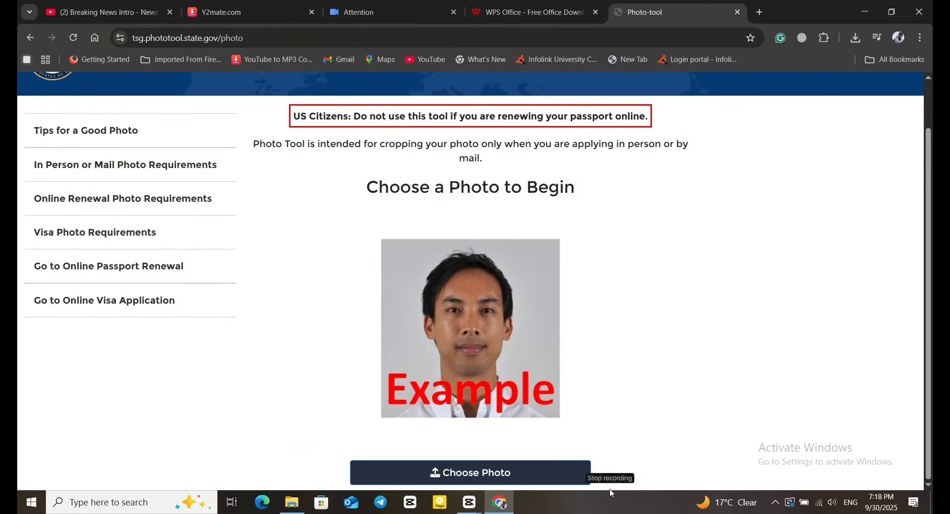
pyautogui.scroll(1, 432, 301)
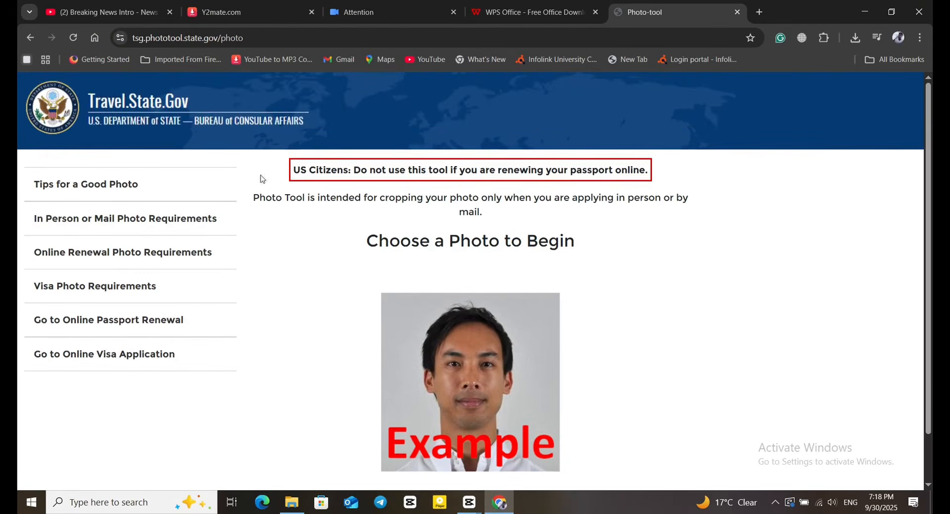
pyautogui.scroll(-1, 530, 437)
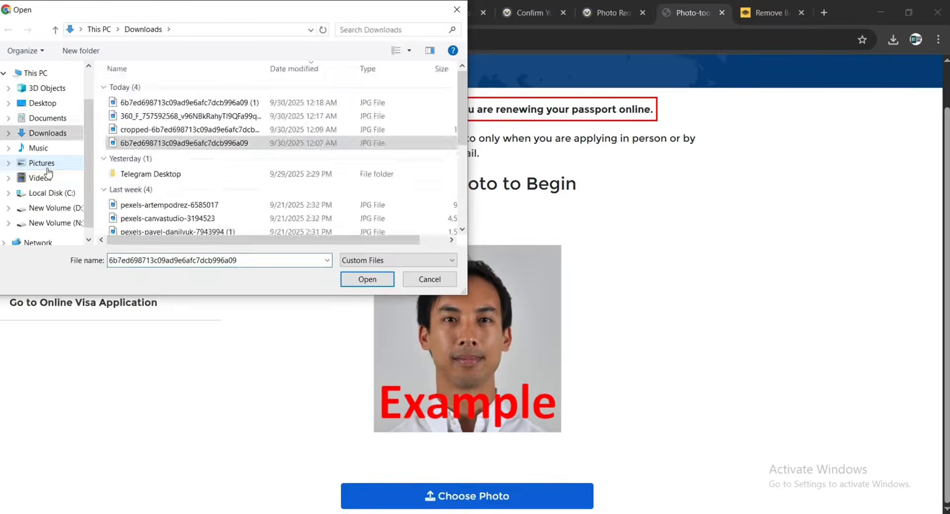
pyautogui.click(43, 163)
pyautogui.click(184, 118)
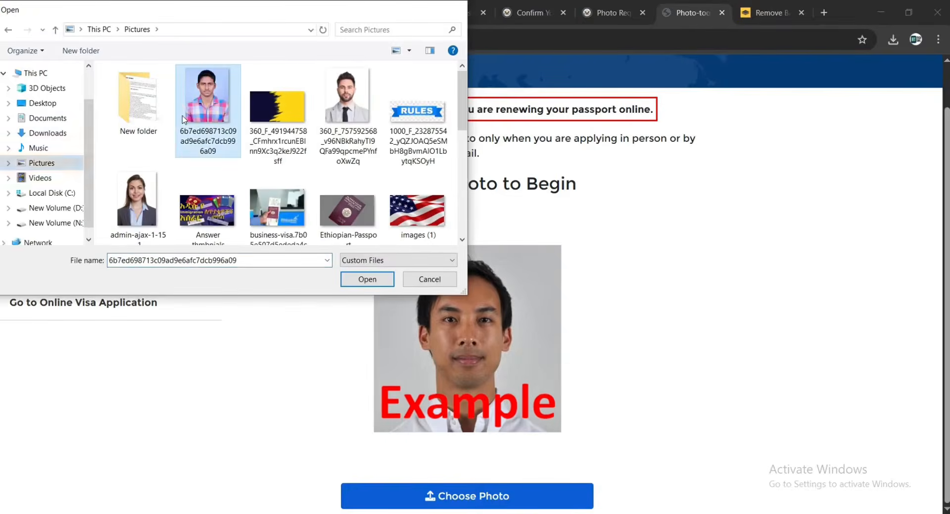
pyautogui.doubleClick(184, 118)
# Accept the automatic crop, download the cropped portrait, view the saved JPG and minimize the viewer
pyautogui.scroll(-2, 514, 285)
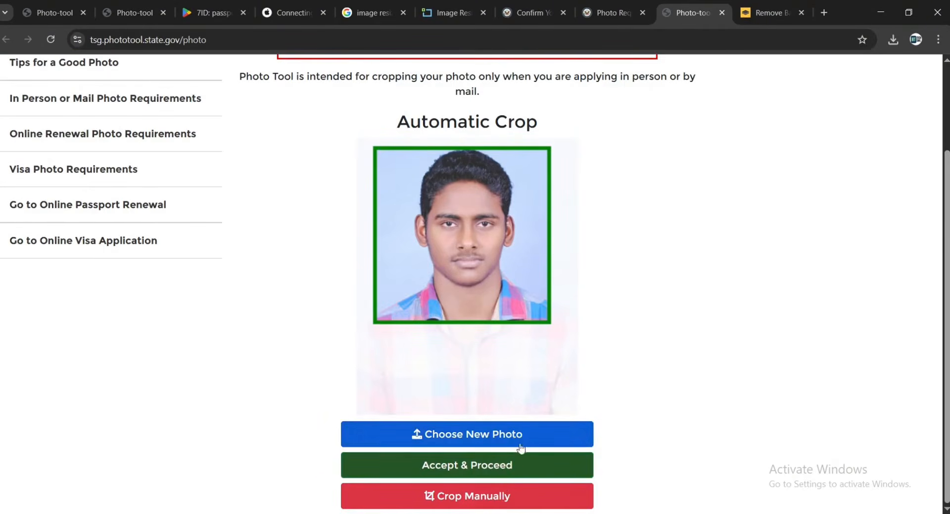
pyautogui.click(513, 464)
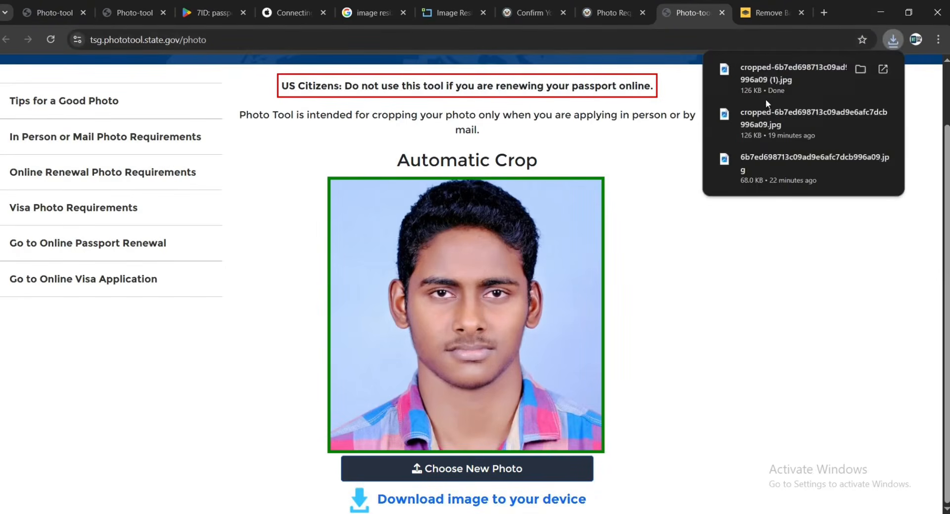
pyautogui.click(783, 71)
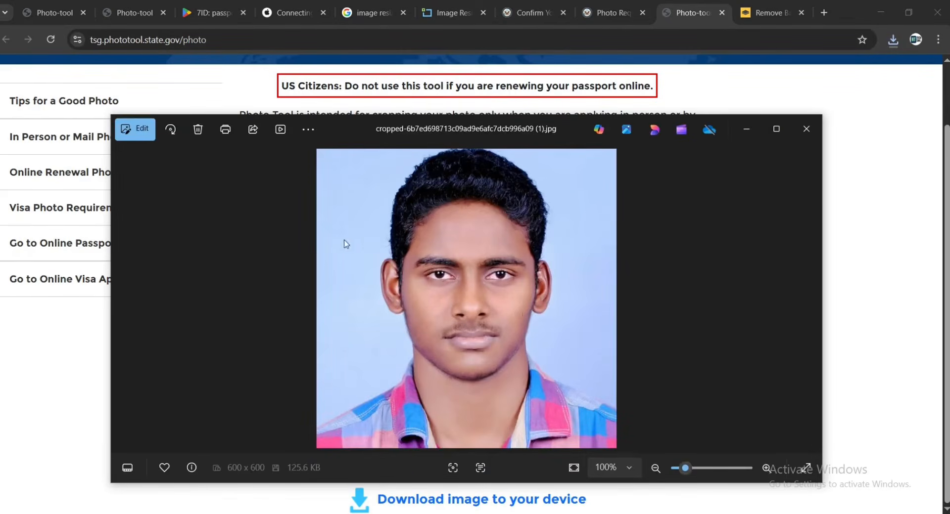
pyautogui.click(746, 129)
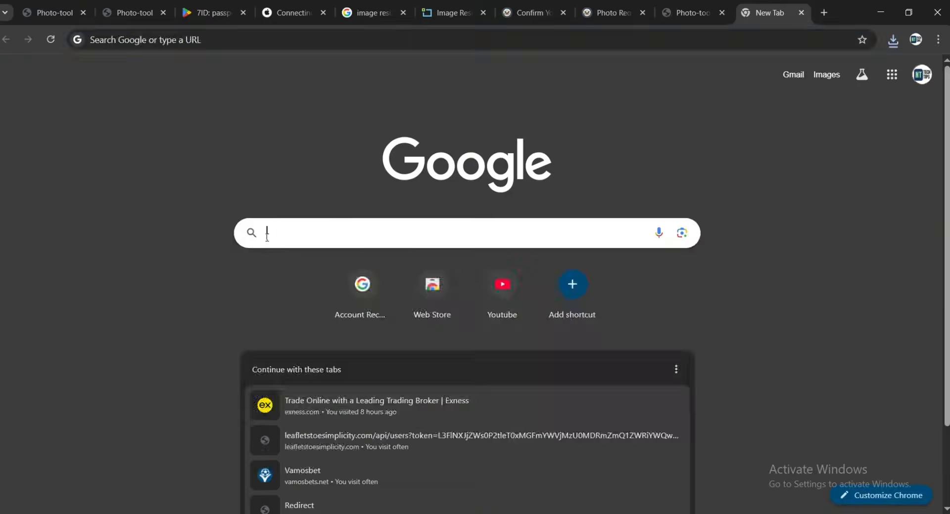
# Search Google for "background remover" in a new browser tab and open remove.bg
pyautogui.click(267, 237)
pyautogui.write('ba')
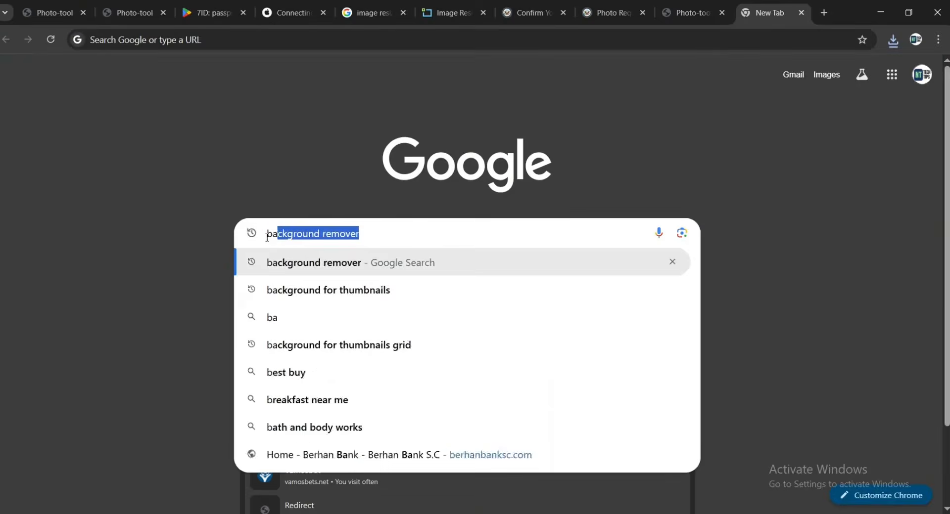
pyautogui.write('ckground remover')
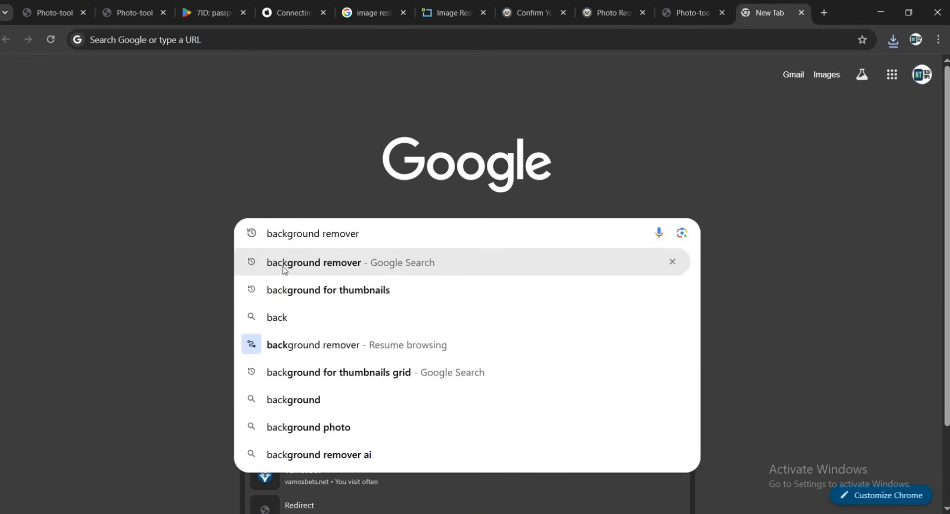
pyautogui.click(284, 264)
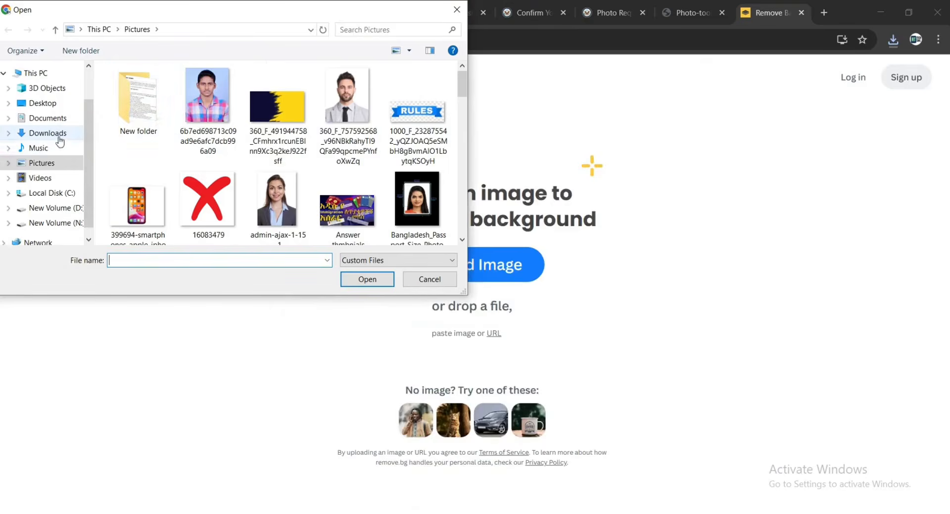
# Upload the newly cropped portrait from the Downloads folder for background removal
pyautogui.click(54, 133)
pyautogui.click(158, 104)
pyautogui.click(371, 279)
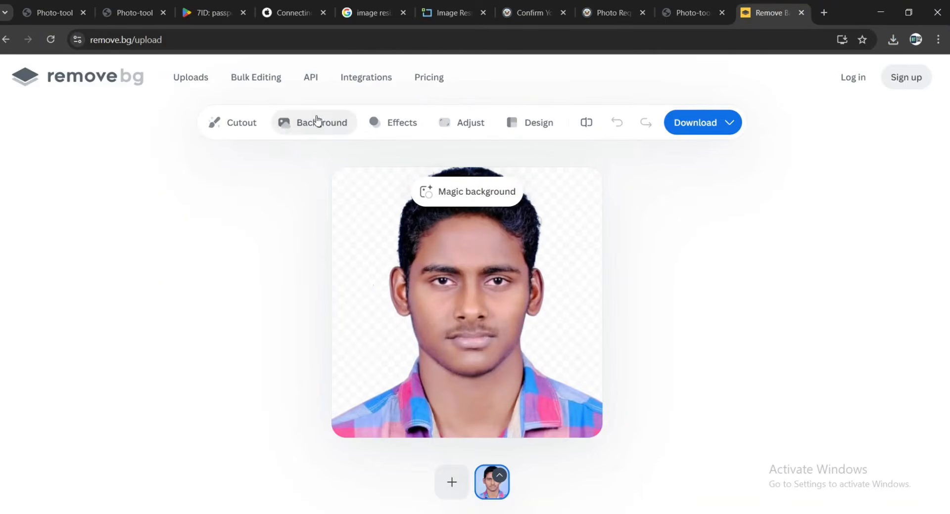
# Set the cropped portrait's background to solid white
pyautogui.click(335, 129)
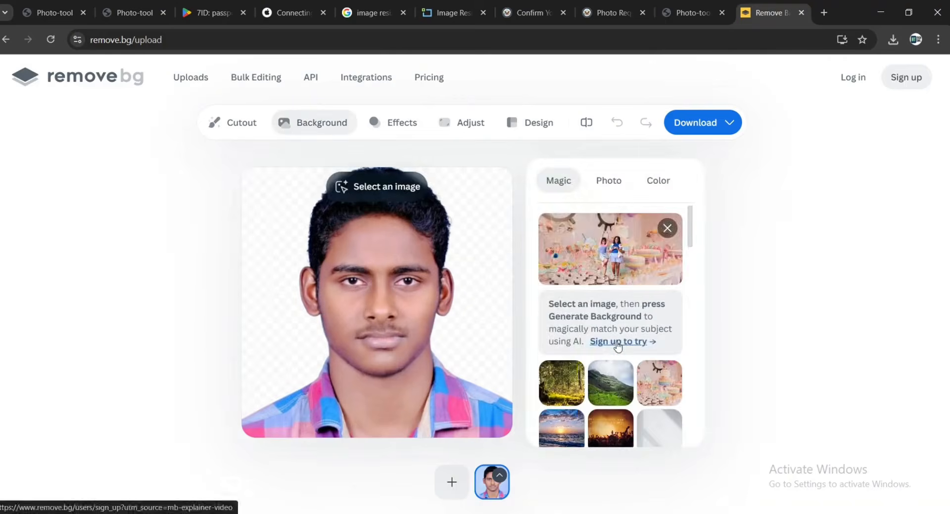
pyautogui.scroll(-3, 618, 341)
pyautogui.scroll(3, 618, 346)
pyautogui.click(654, 187)
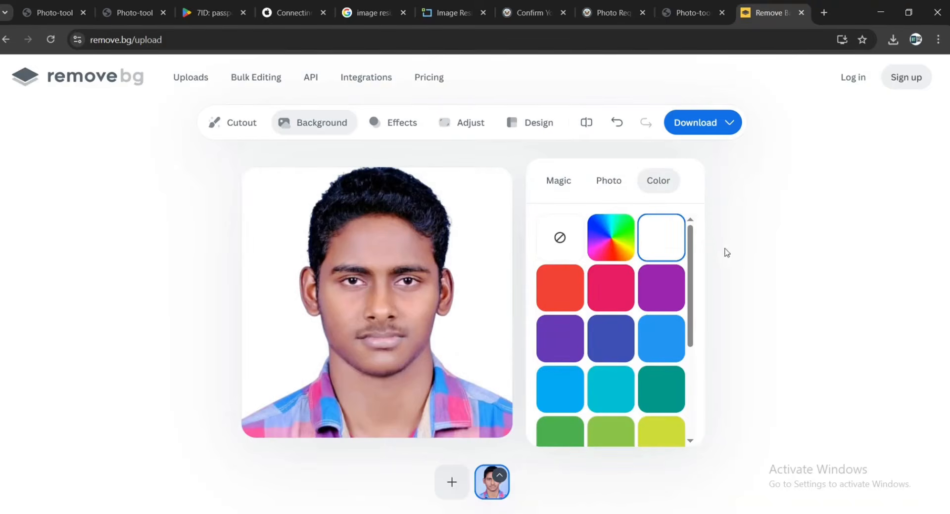
# Download the free 500 x 500 preview of the cropped portrait, open the file to check it and close the viewer
pyautogui.click(690, 131)
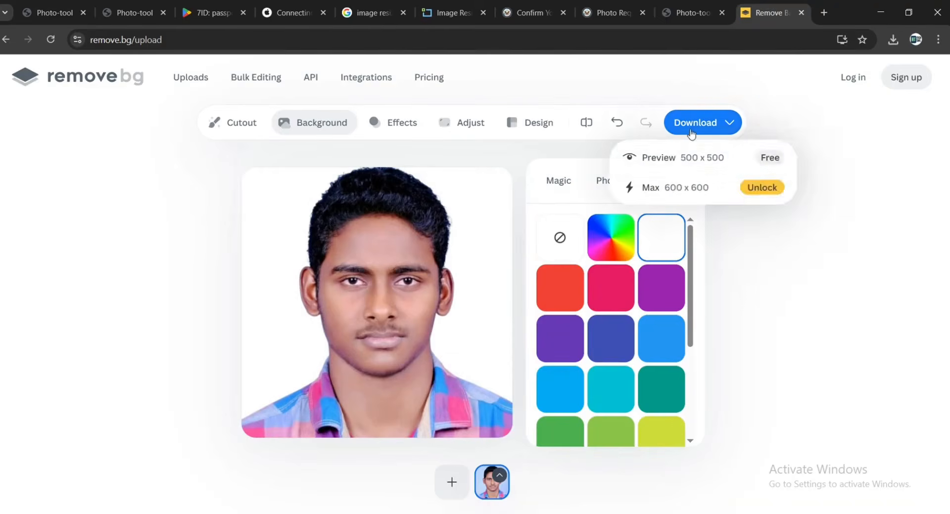
pyautogui.click(674, 157)
pyautogui.click(807, 77)
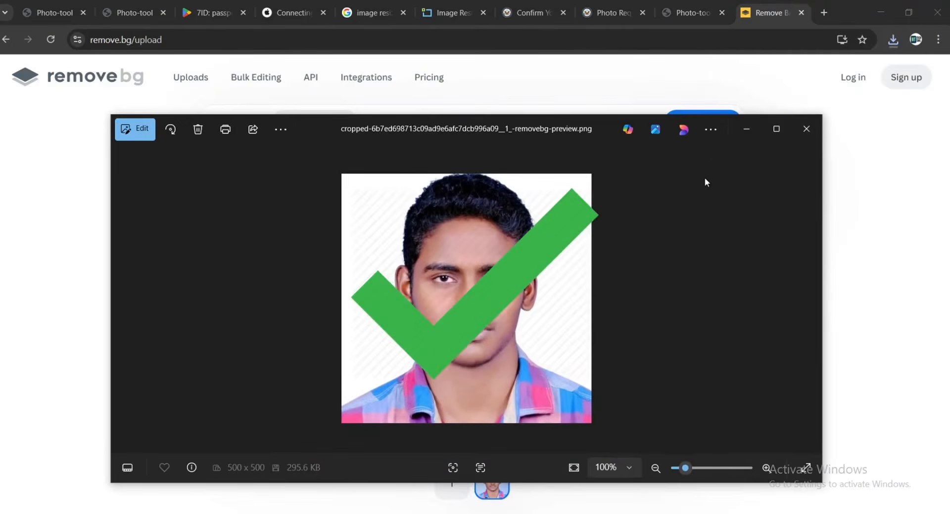
pyautogui.click(804, 133)
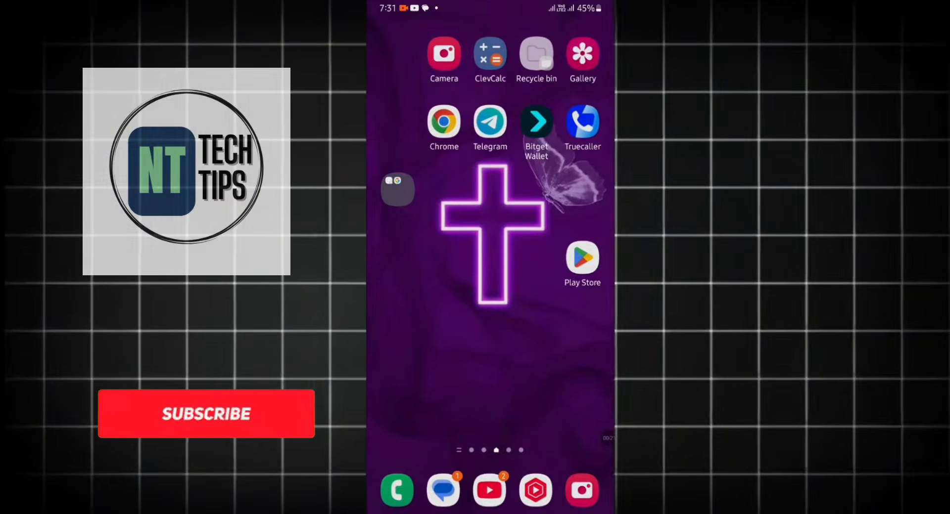
# Switch to the Play Store on the phone and search for "passport id photo maker"
pyautogui.click(573, 258)
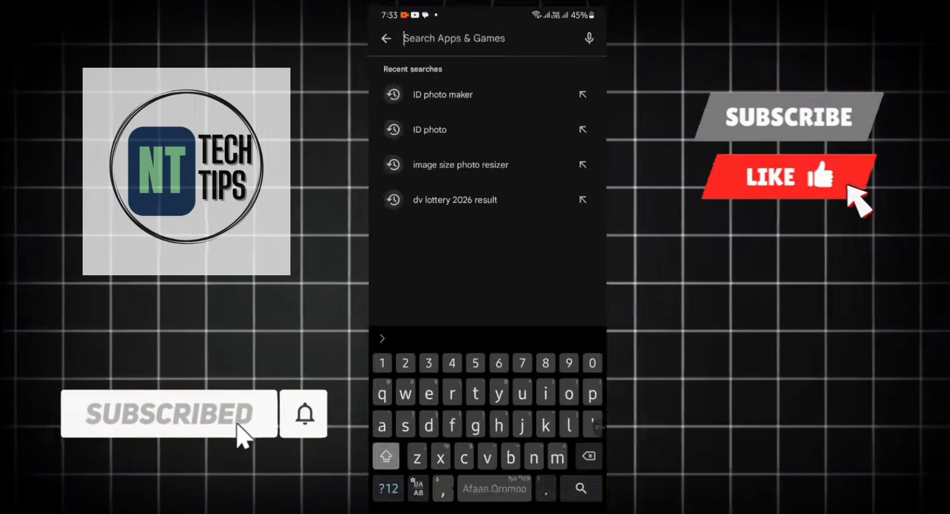
pyautogui.write('Passpo')
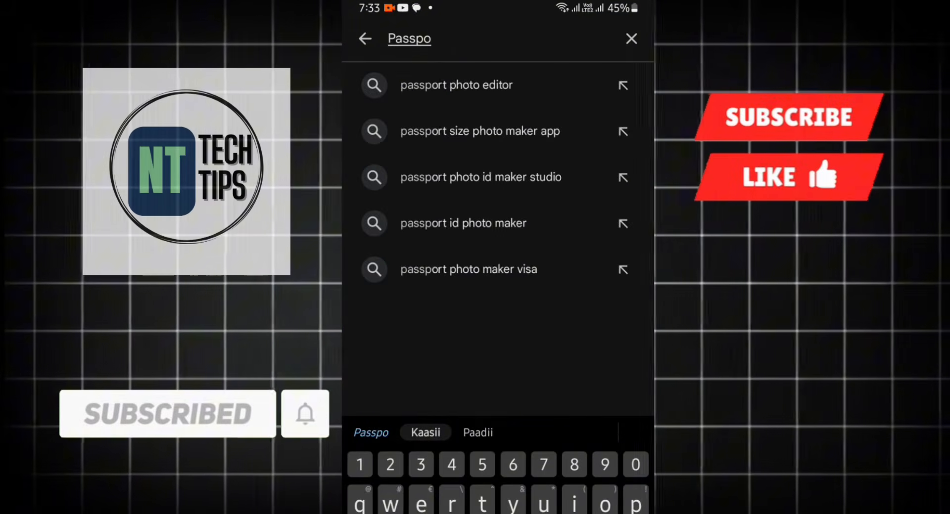
pyautogui.write('rt I')
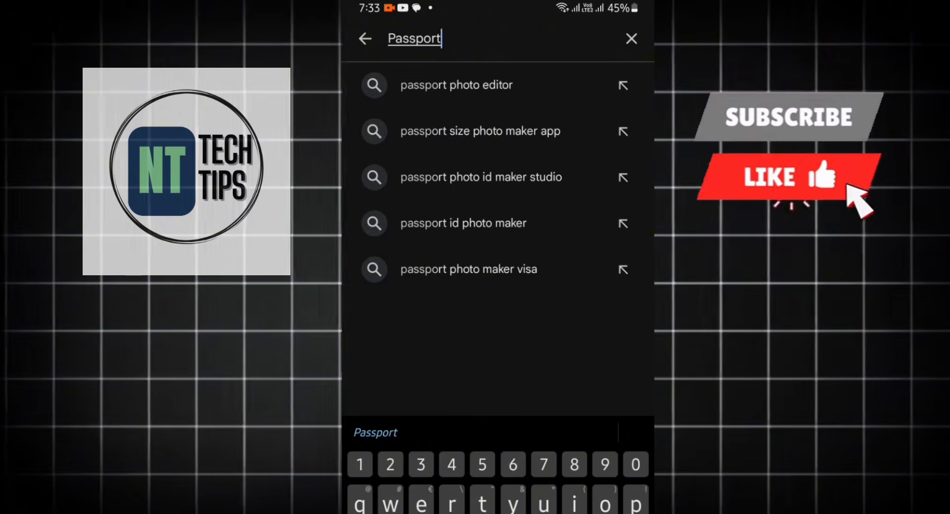
pyautogui.write('D')
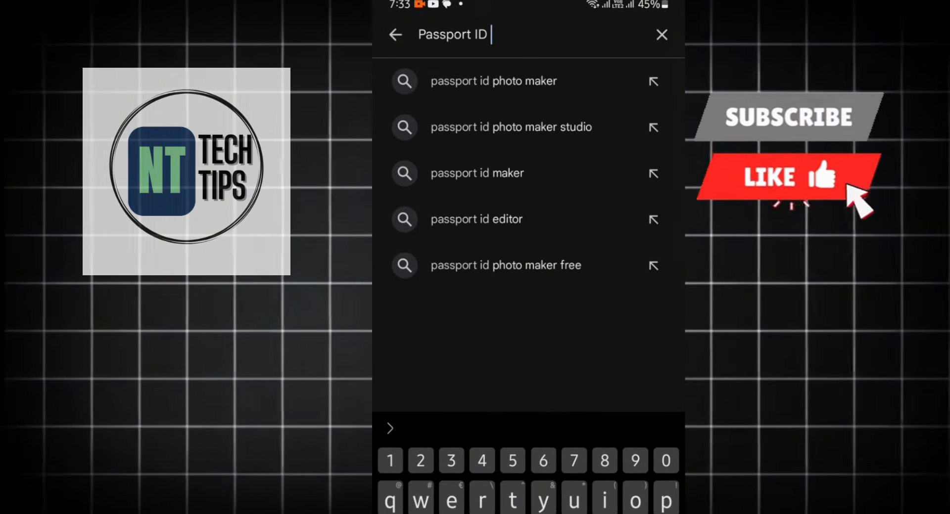
pyautogui.click(493, 81)
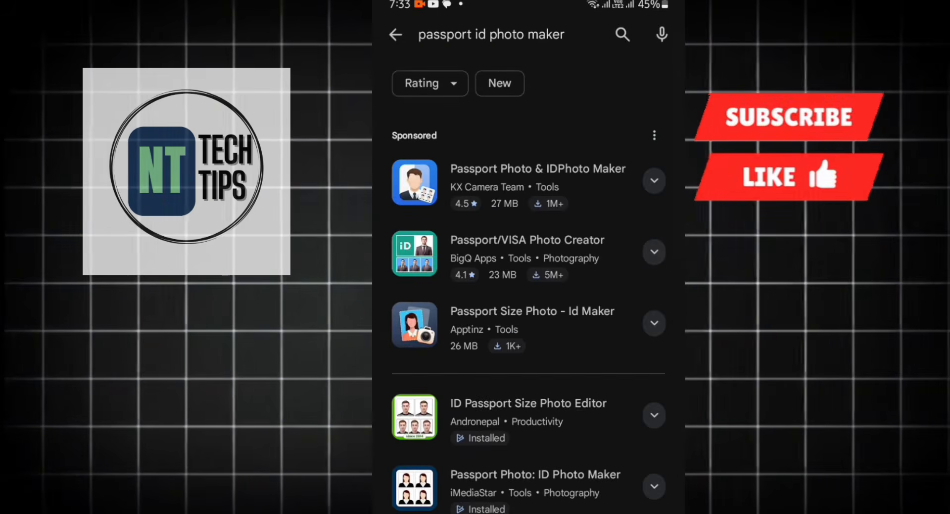